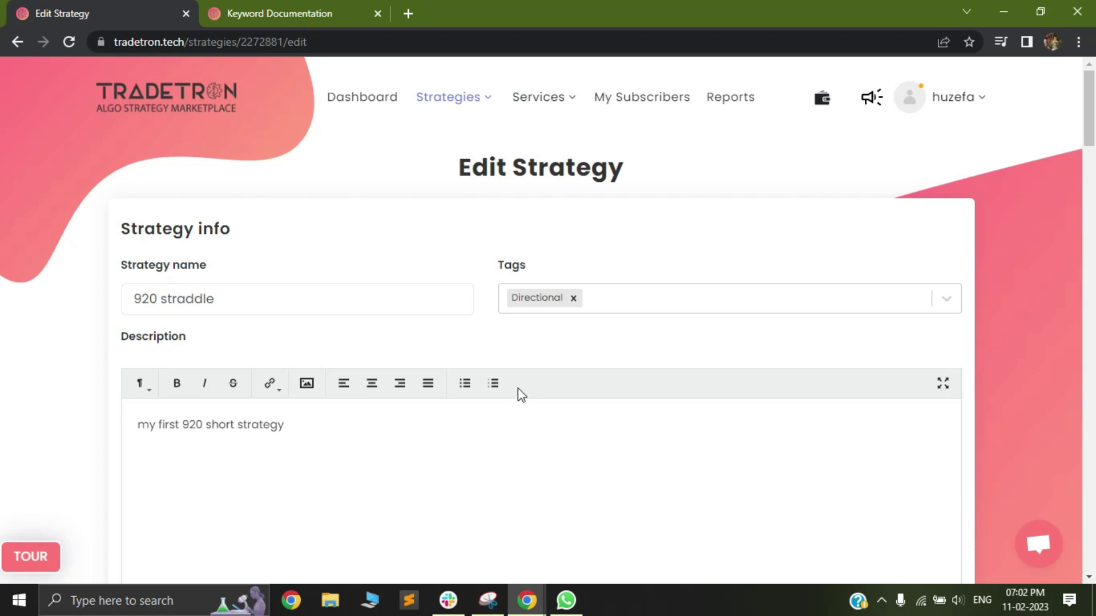
In Set 1's entry conditions, set the condition type of the Positions Detail keyword to All.
{"action": "scroll", "coordinate": [498, 392], "scroll_direction": "down", "scroll_amount": 5}
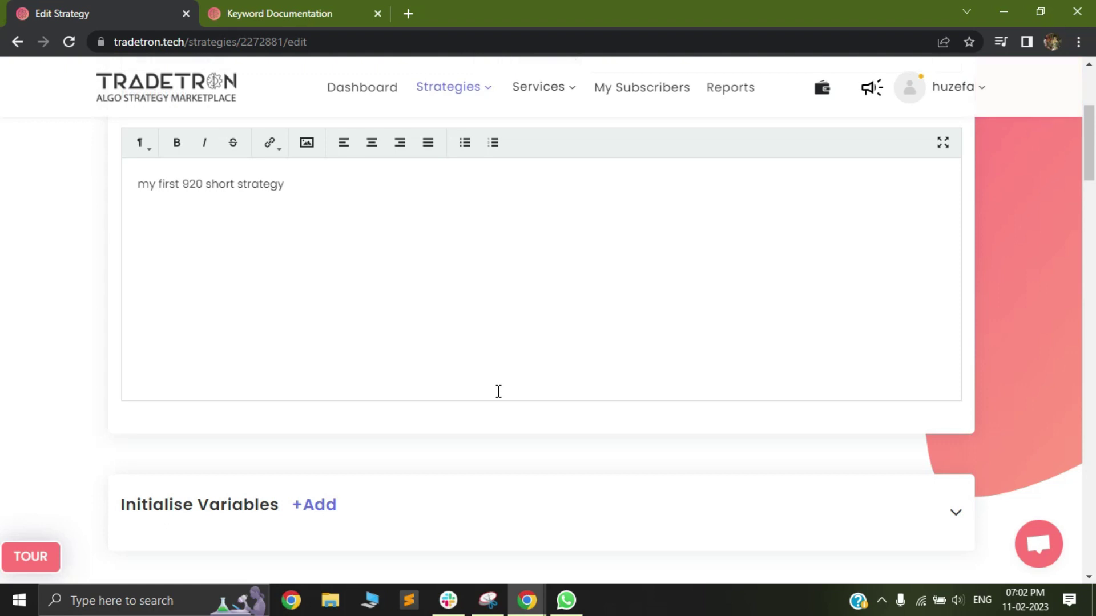
{"action": "scroll", "coordinate": [498, 392], "scroll_direction": "down", "scroll_amount": 3}
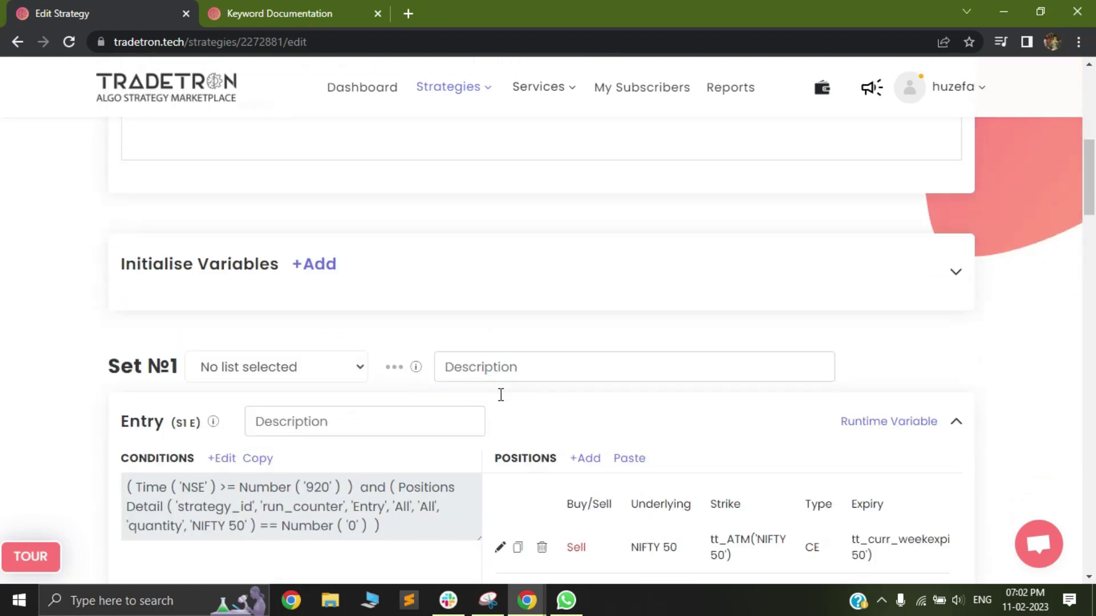
{"action": "left_click", "coordinate": [221, 458]}
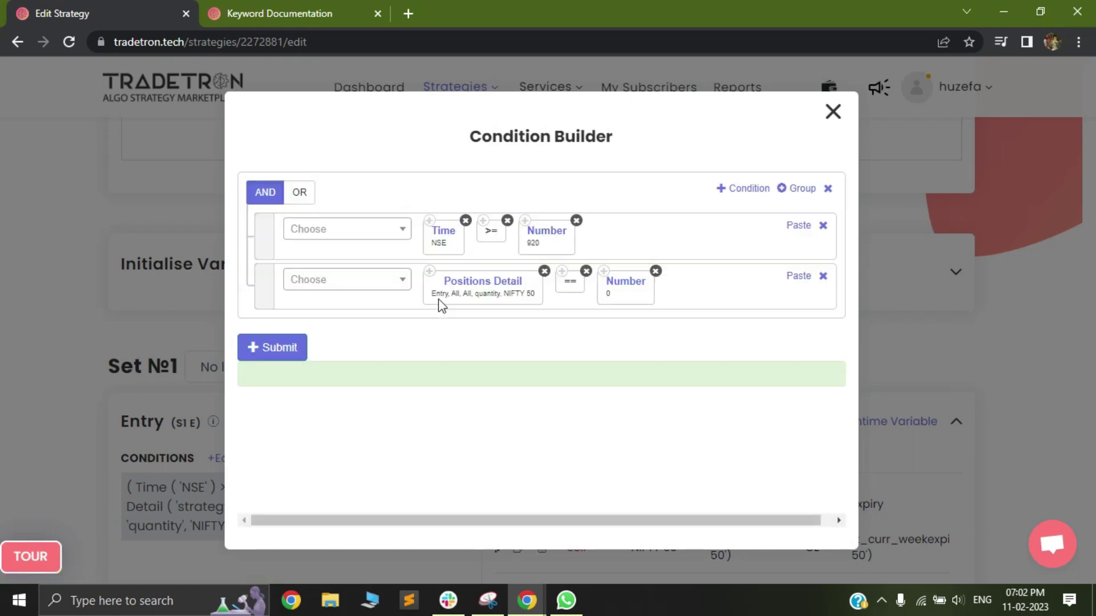
{"action": "left_click", "coordinate": [464, 280]}
{"action": "left_click", "coordinate": [430, 256]}
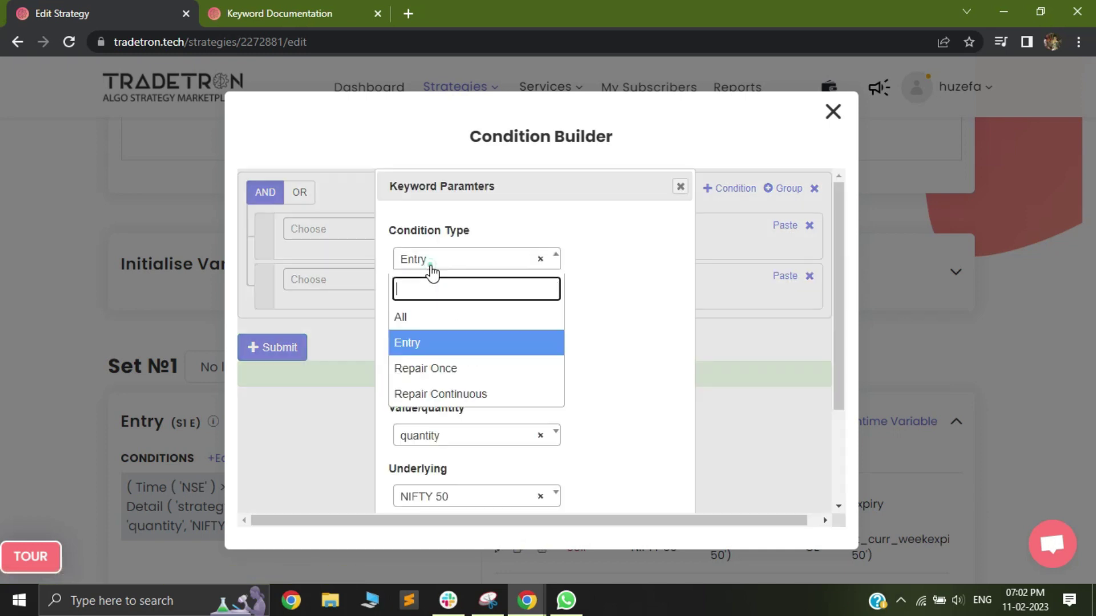
{"action": "left_click", "coordinate": [433, 322]}
{"action": "scroll", "coordinate": [597, 372], "scroll_direction": "down", "scroll_amount": 3}
{"action": "left_click", "coordinate": [588, 489]}
{"action": "key", "text": "ctrl+minus"}
{"action": "key", "text": "ctrl+plus"}
{"action": "key", "text": "ctrl+plus"}
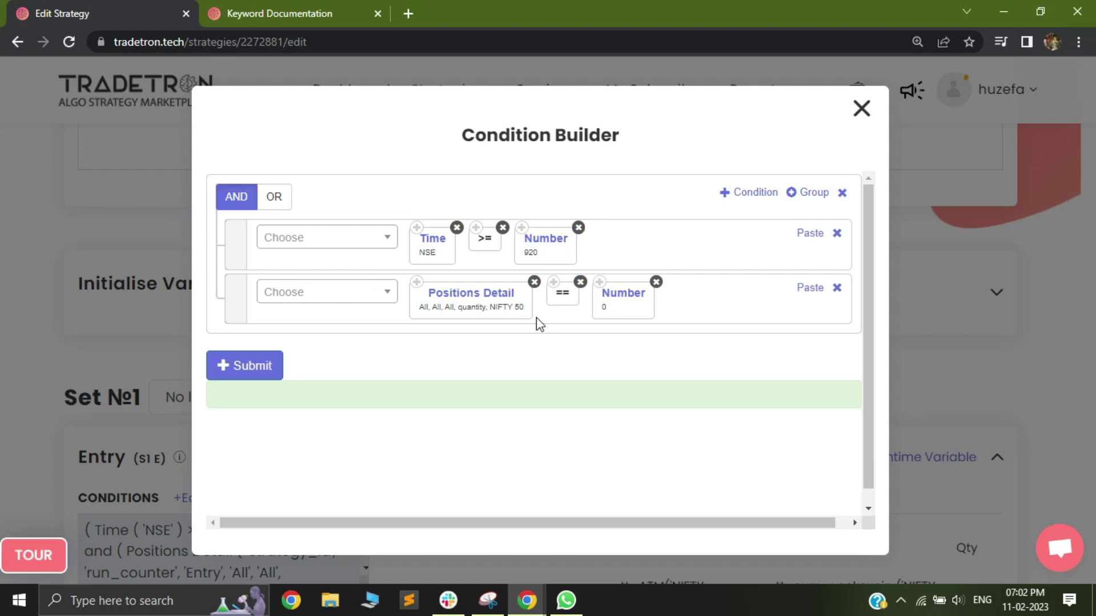
Set the Positions Detail condition type back to Entry and close the Condition Builder without submitting.
{"action": "left_click", "coordinate": [463, 290]}
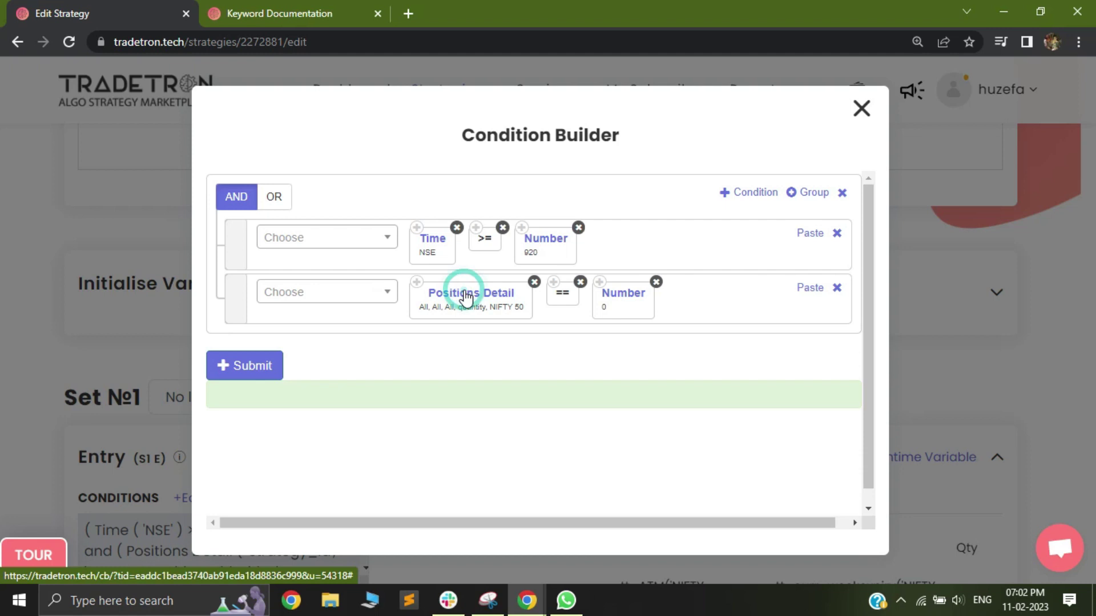
{"action": "left_click", "coordinate": [447, 289]}
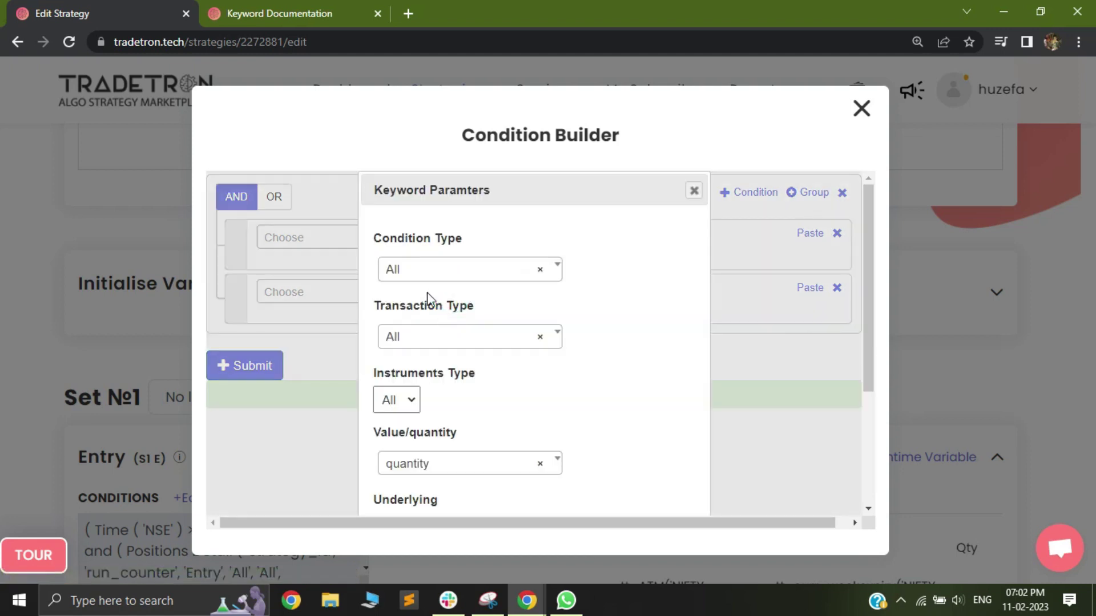
{"action": "left_click", "coordinate": [421, 270]}
{"action": "left_click", "coordinate": [407, 359]}
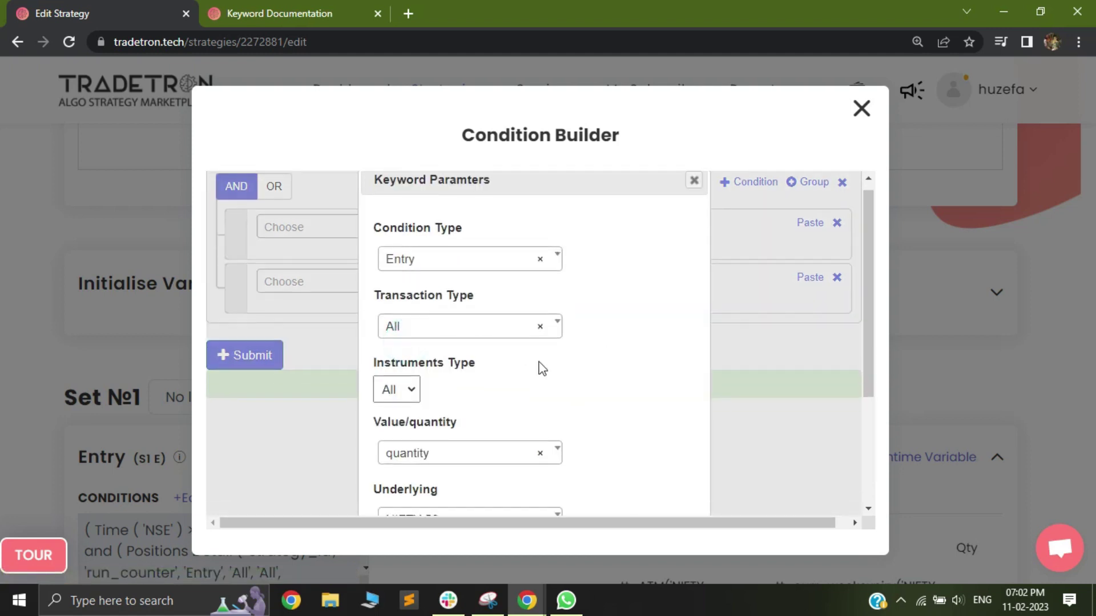
{"action": "scroll", "coordinate": [538, 367], "scroll_direction": "down", "scroll_amount": 3}
{"action": "left_click", "coordinate": [598, 511]}
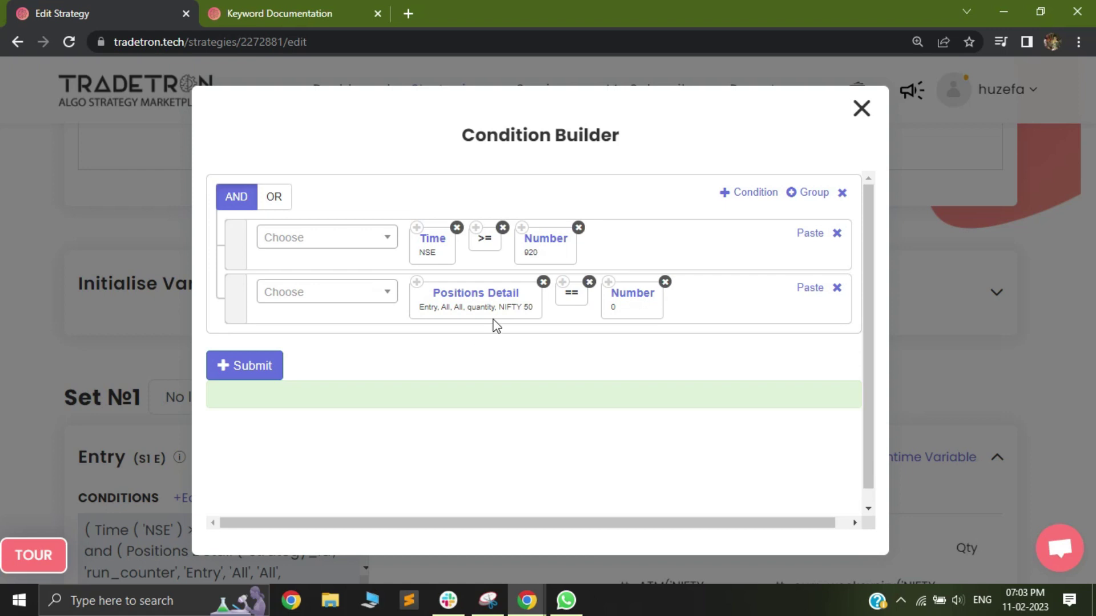
{"action": "left_click_drag", "start_coordinate": [238, 244], "coordinate": [234, 237]}
{"action": "left_click", "coordinate": [861, 109]}
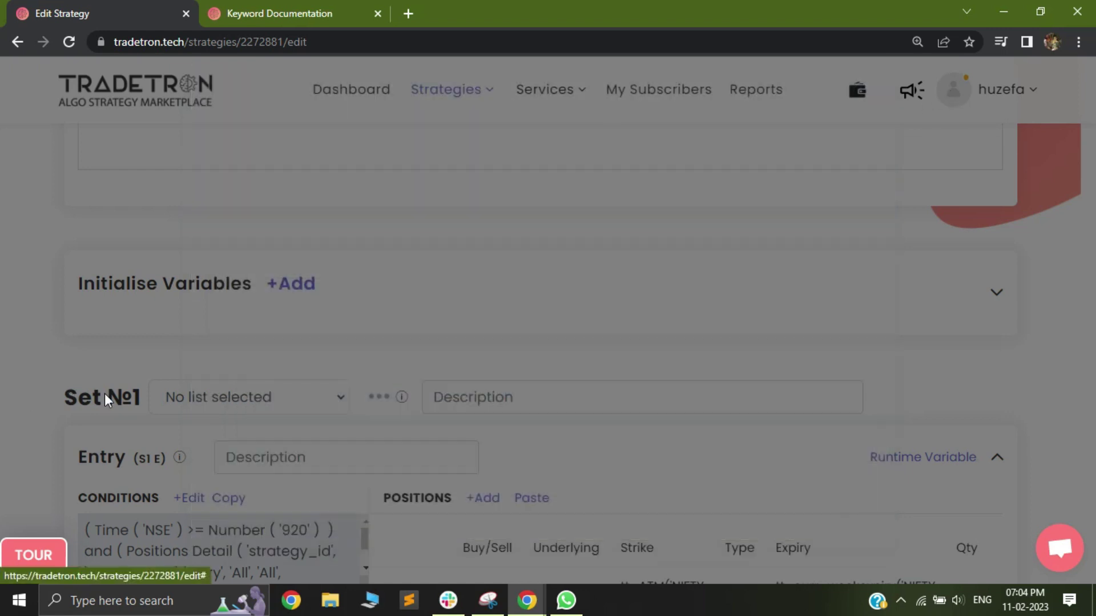
Add a new set to the strategy and start a buy position on the NFO exchange in its entry.
{"action": "scroll", "coordinate": [127, 423], "scroll_direction": "down", "scroll_amount": 15}
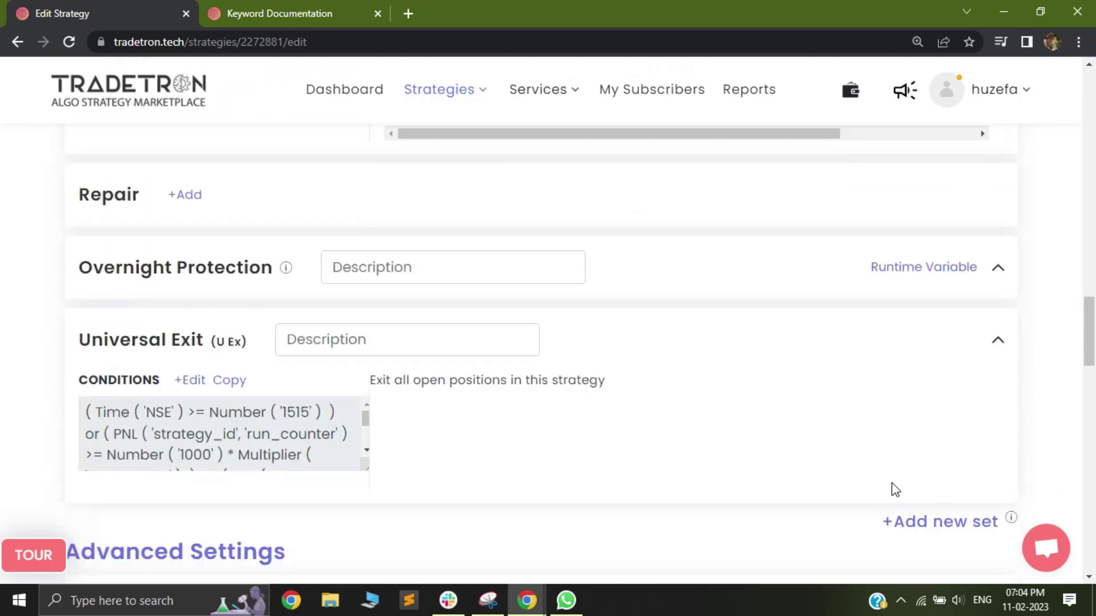
{"action": "left_click", "coordinate": [957, 361]}
{"action": "left_click", "coordinate": [477, 427]}
{"action": "left_click", "coordinate": [330, 282]}
{"action": "left_click", "coordinate": [325, 378]}
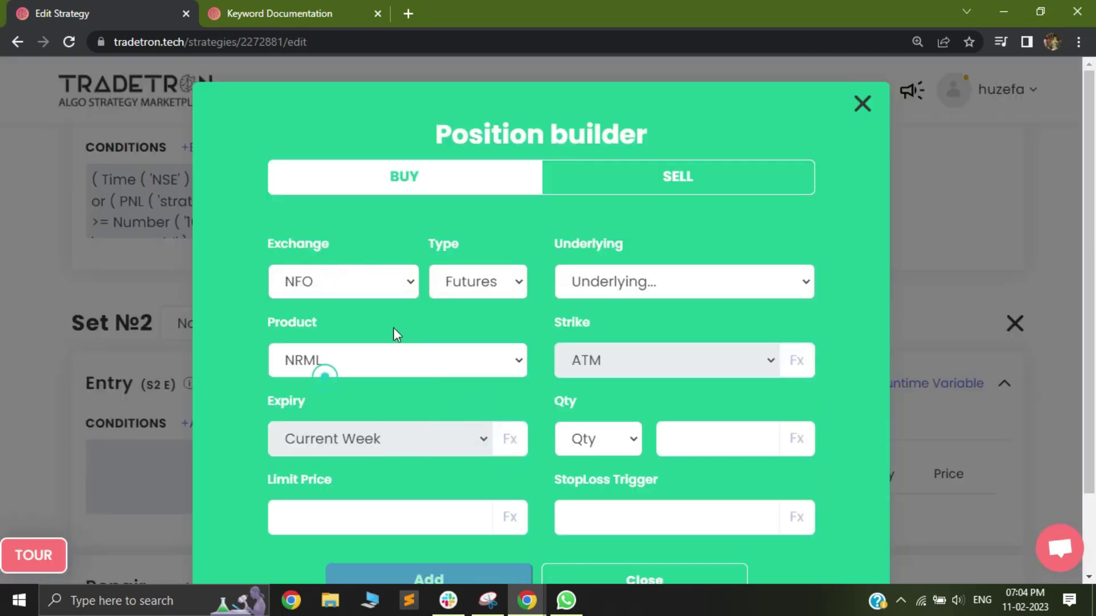
Set the position's type to Put and its underlying to NIFTY 50.
{"action": "left_click", "coordinate": [481, 280]}
{"action": "left_click", "coordinate": [471, 335]}
{"action": "left_click", "coordinate": [659, 286]}
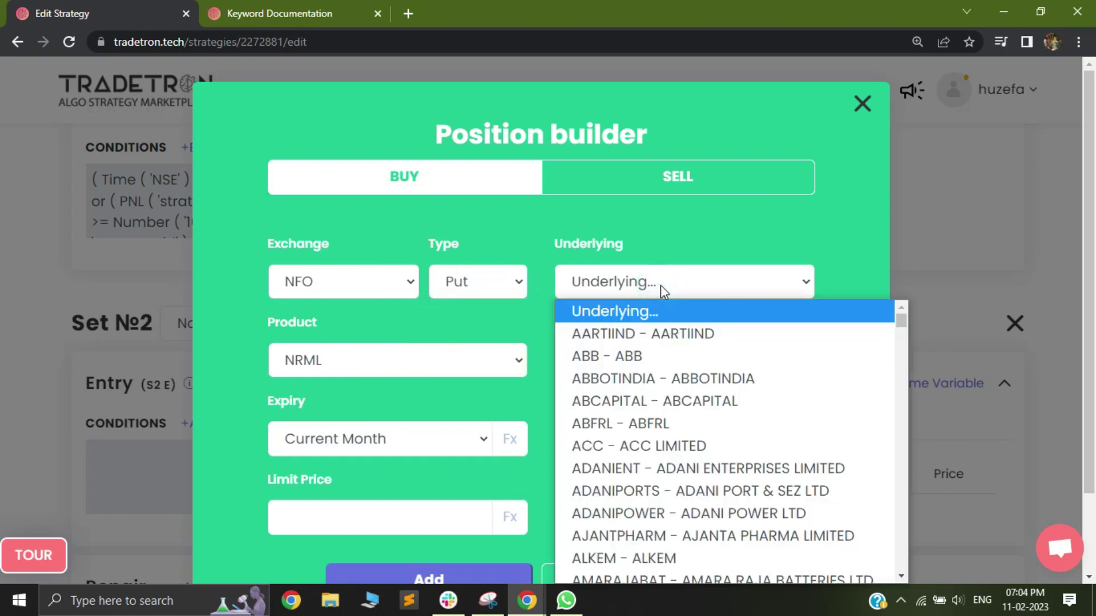
{"action": "type", "text": "nifty"}
{"action": "key", "text": "Return"}
Set the quantity to 1 in Lots, add the position to Set 2's entry and close the Position builder.
{"action": "left_click", "coordinate": [593, 440]}
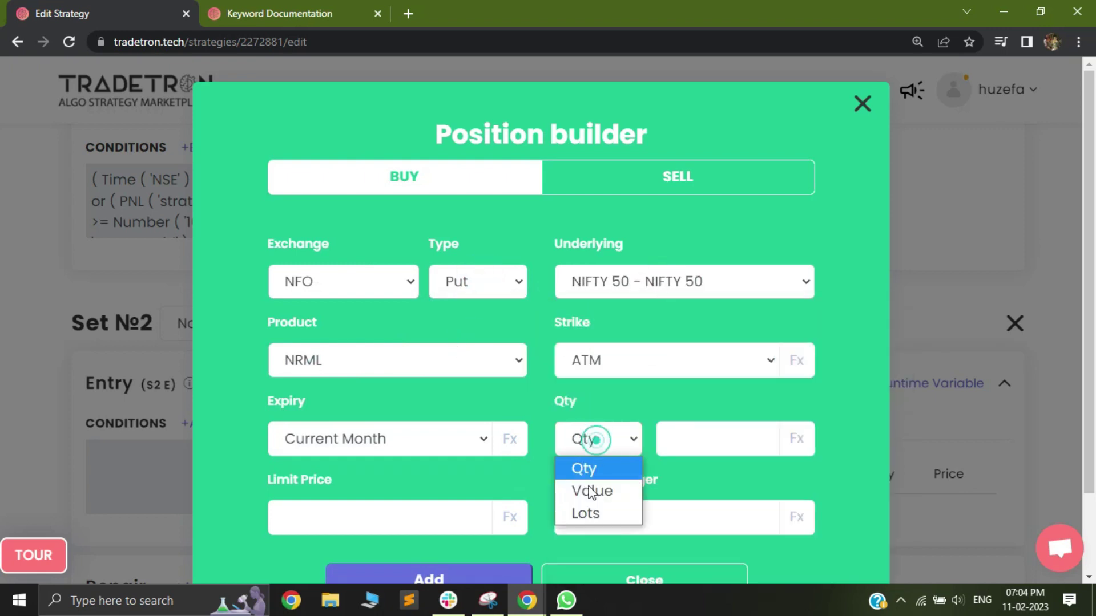
{"action": "left_click", "coordinate": [586, 514]}
{"action": "left_click", "coordinate": [677, 448]}
{"action": "type", "text": "1"}
{"action": "left_click", "coordinate": [464, 574]}
{"action": "left_click", "coordinate": [621, 577]}
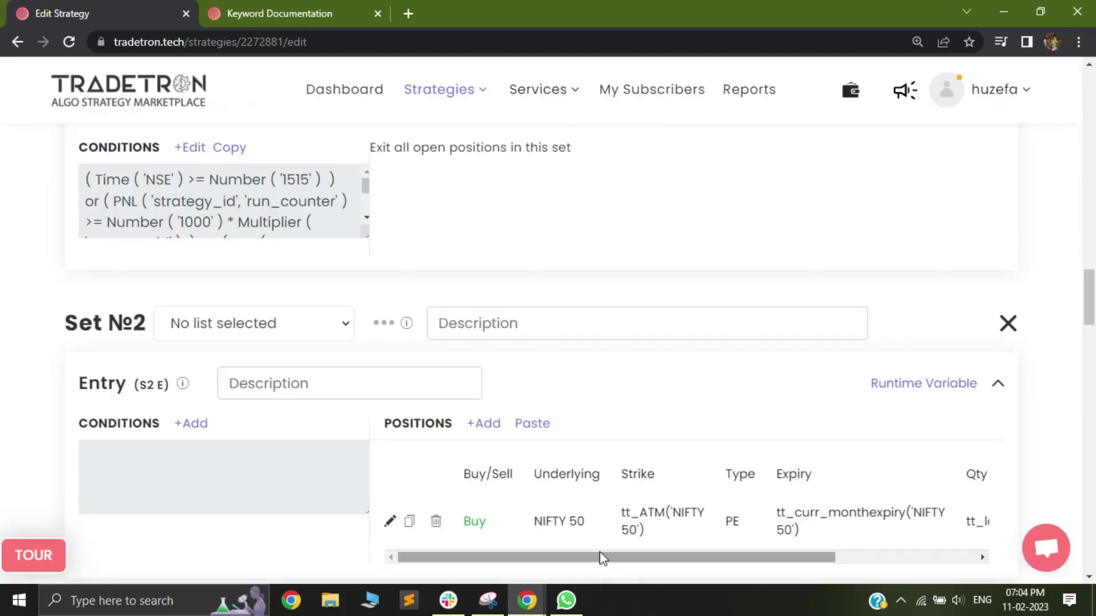
Compare Set 2's entry with the entry conditions and sell positions of Set 1.
{"action": "scroll", "coordinate": [53, 482], "scroll_direction": "up", "scroll_amount": 3}
{"action": "scroll", "coordinate": [92, 444], "scroll_direction": "down", "scroll_amount": 4}
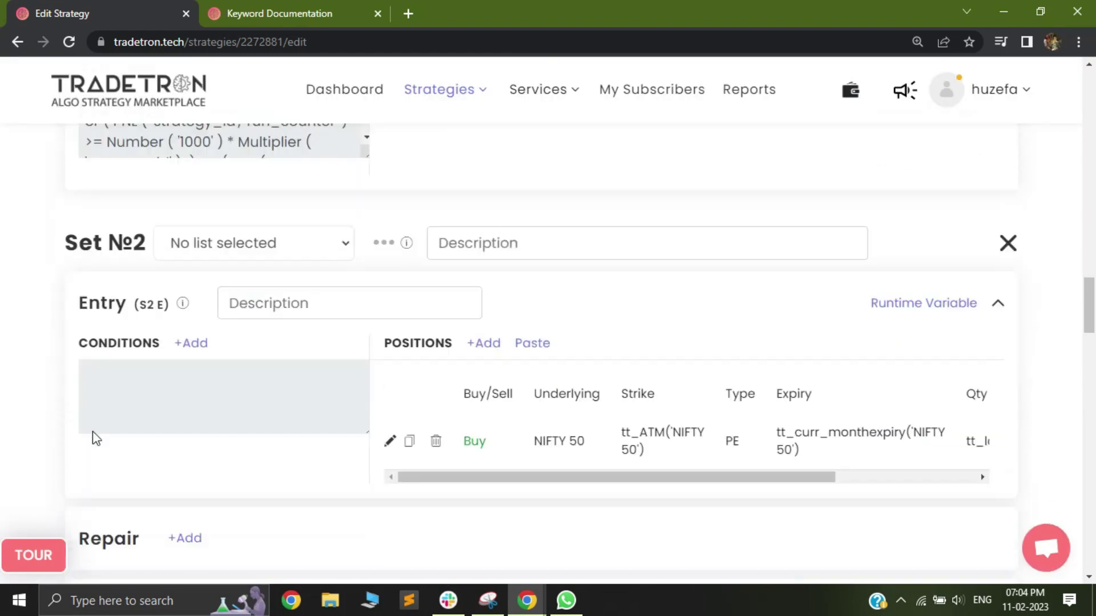
{"action": "double_click", "coordinate": [90, 310]}
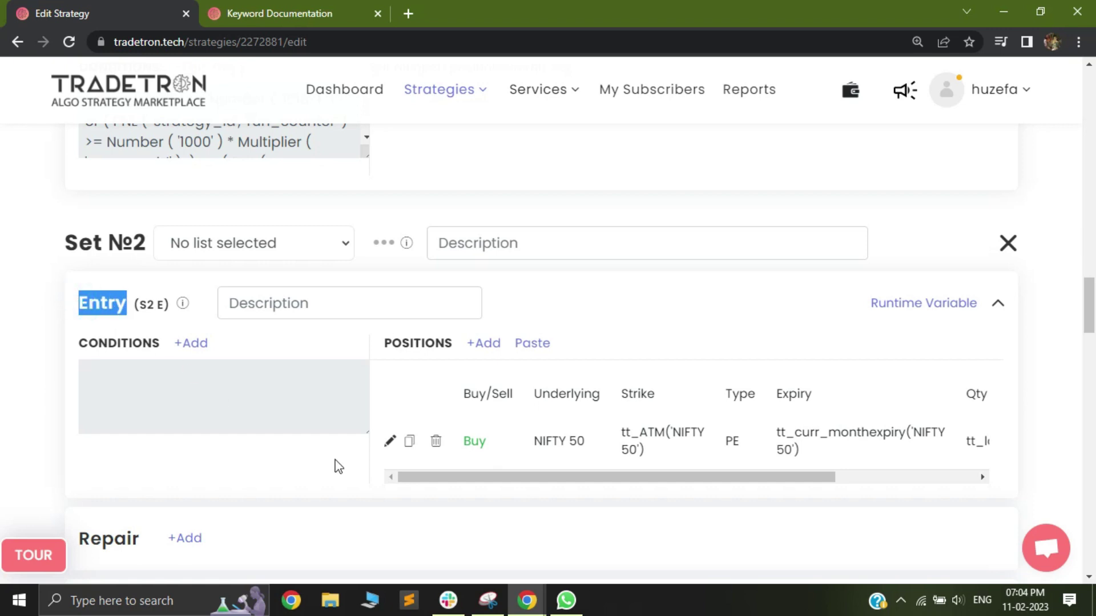
{"action": "scroll", "coordinate": [472, 439], "scroll_direction": "up", "scroll_amount": 1}
{"action": "scroll", "coordinate": [194, 282], "scroll_direction": "up", "scroll_amount": 15}
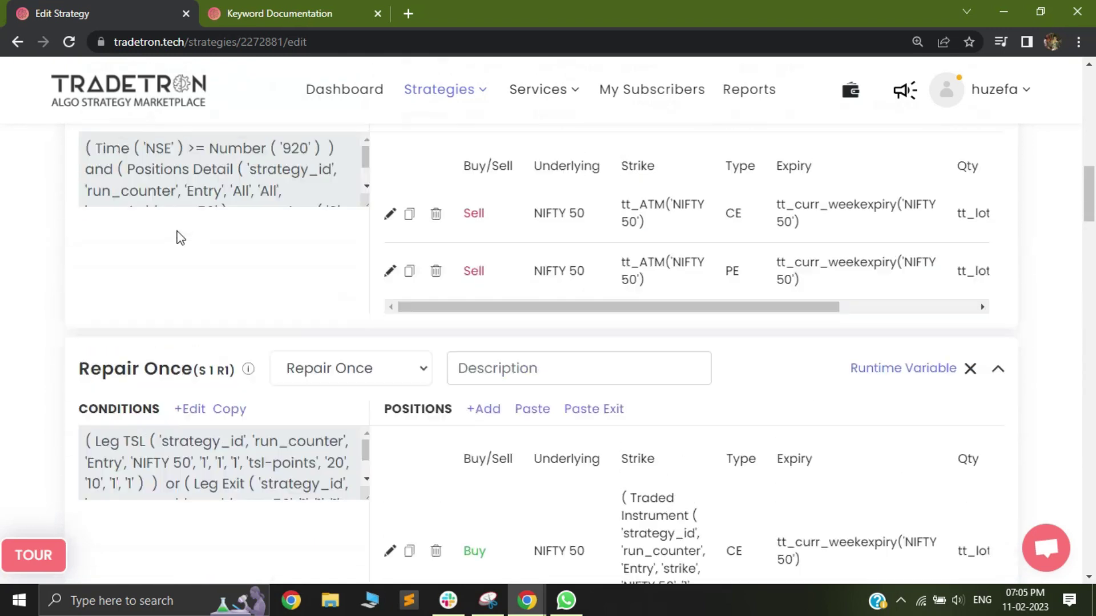
{"action": "left_click", "coordinate": [190, 249]}
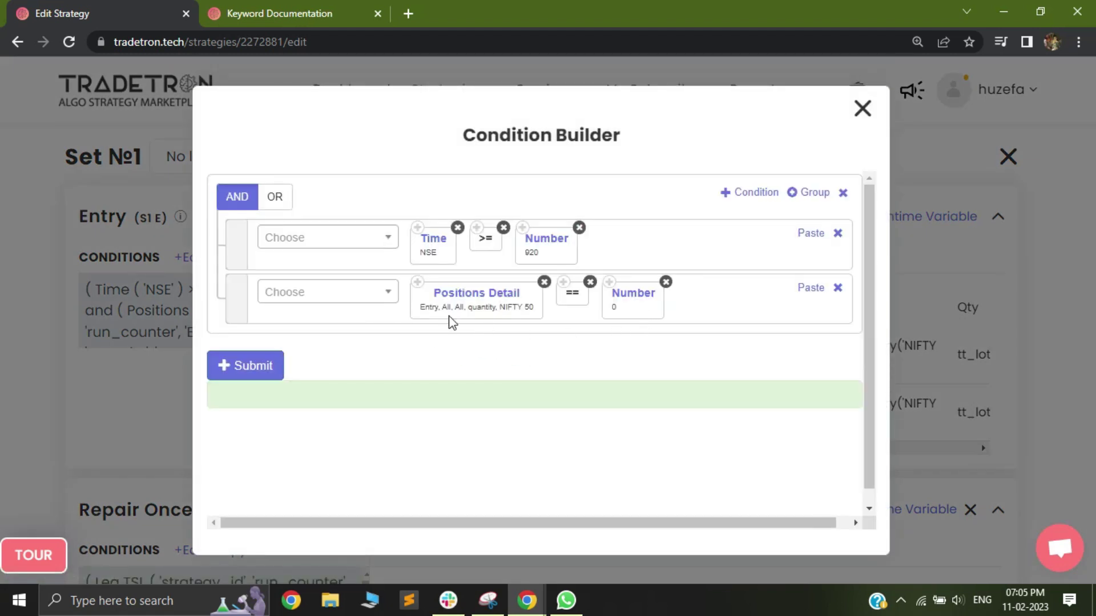
{"action": "left_click", "coordinate": [860, 110]}
{"action": "double_click", "coordinate": [474, 355]}
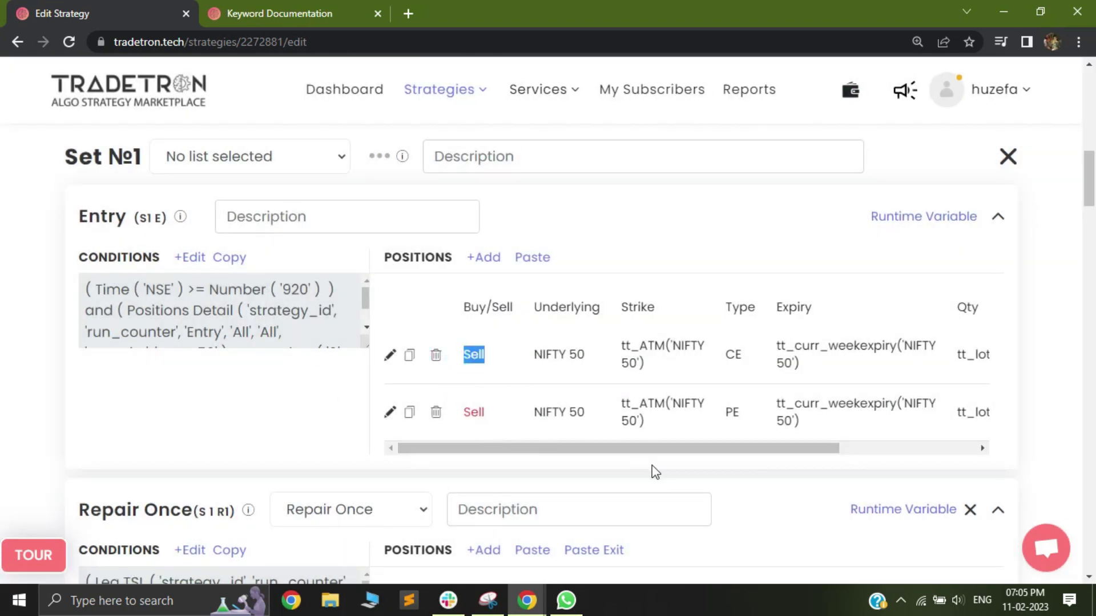
{"action": "scroll", "coordinate": [574, 423], "scroll_direction": "down", "scroll_amount": 1}
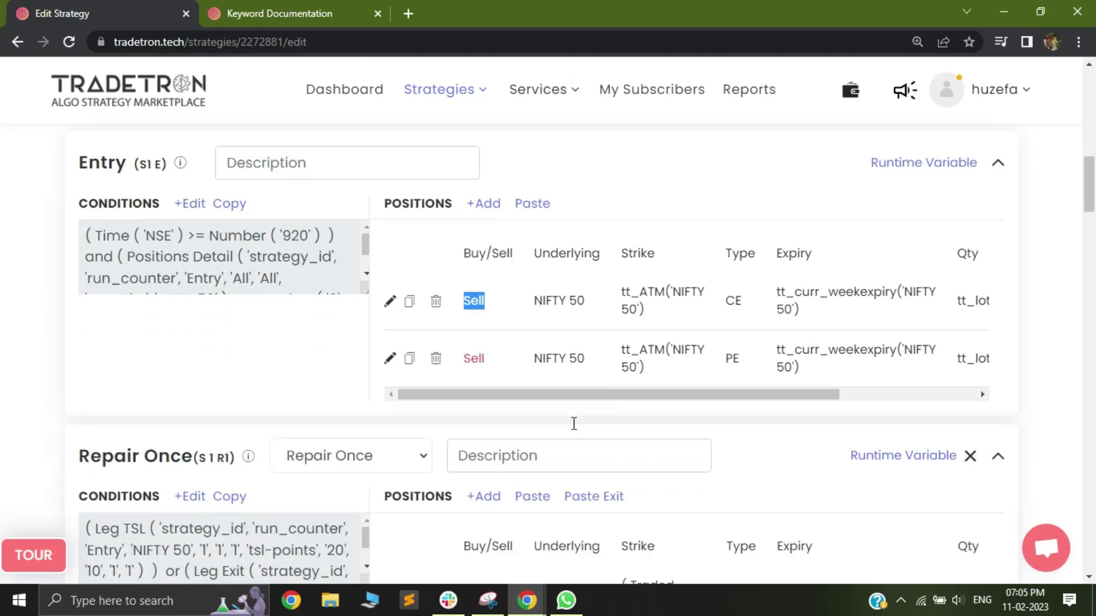
Duplicate the NIFTY 50 put buy position within Set 2's entry positions.
{"action": "scroll", "coordinate": [574, 424], "scroll_direction": "down", "scroll_amount": 15}
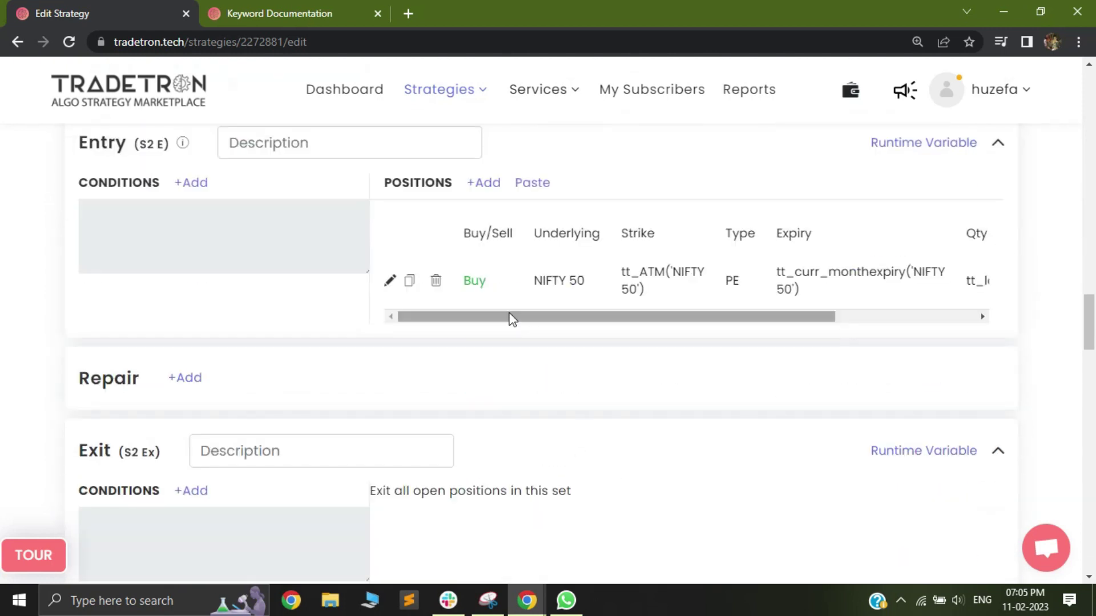
{"action": "left_click_drag", "start_coordinate": [511, 318], "coordinate": [739, 318]}
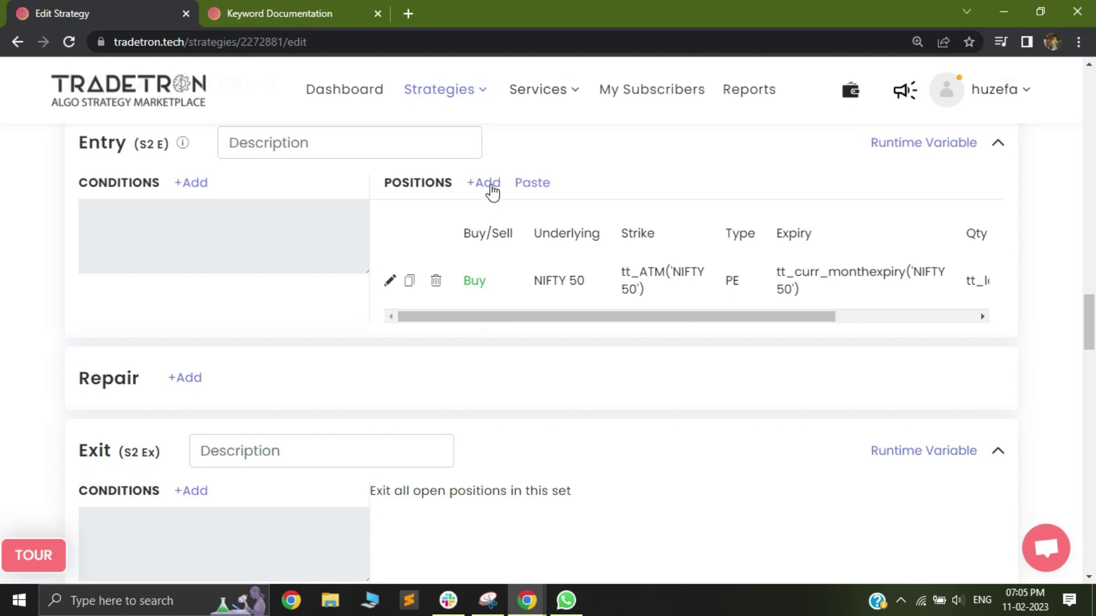
{"action": "left_click", "coordinate": [411, 281]}
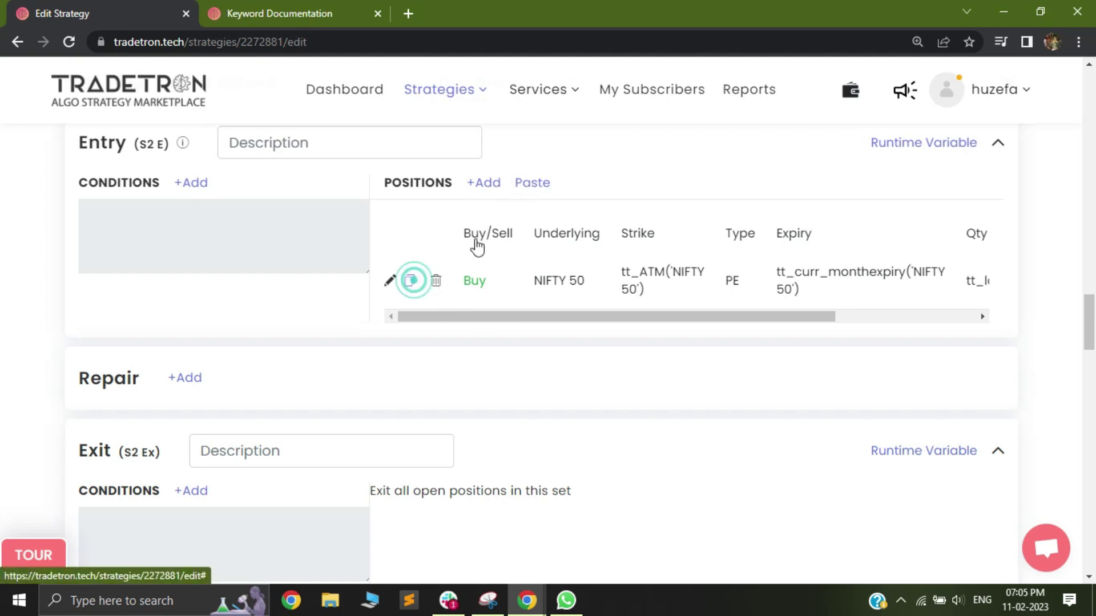
{"action": "left_click", "coordinate": [532, 183]}
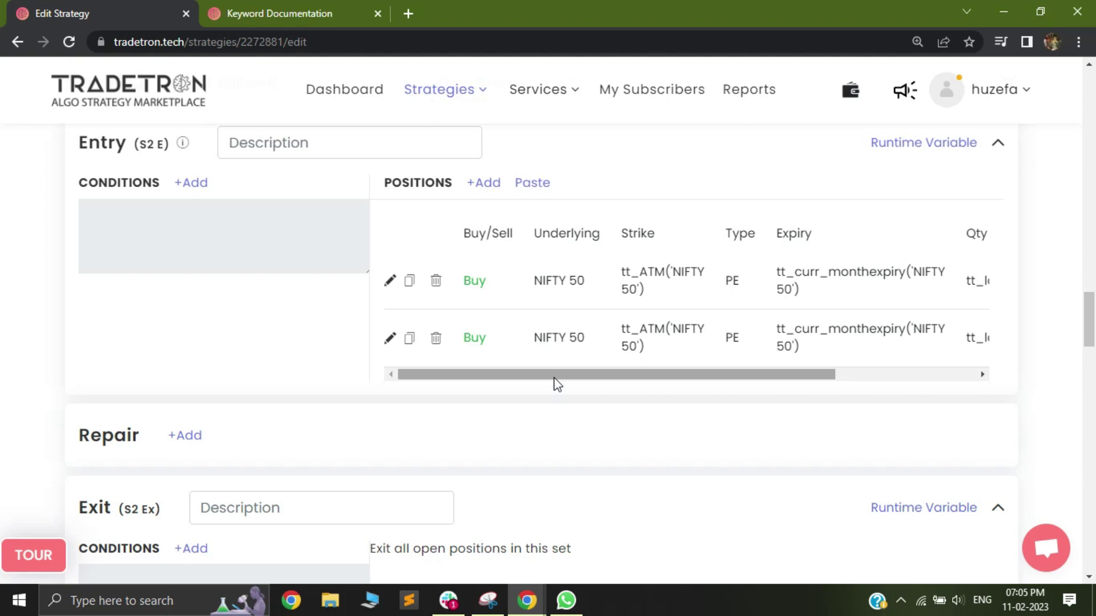
Review the Positions Detail keyword in Set 1's entry conditions.
{"action": "scroll", "coordinate": [543, 372], "scroll_direction": "up", "scroll_amount": 15}
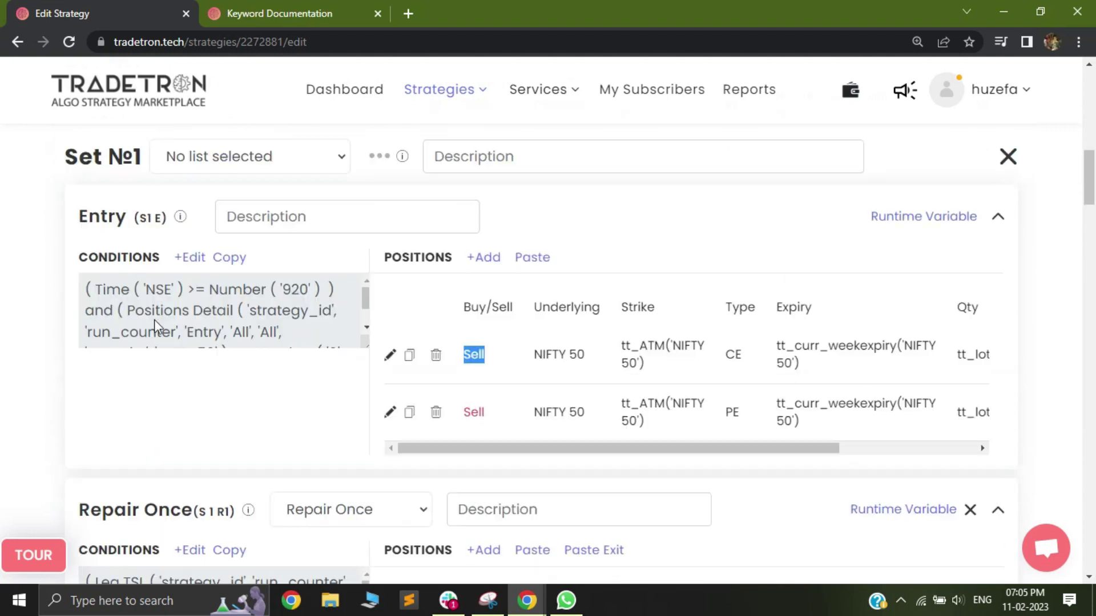
{"action": "left_click", "coordinate": [189, 337]}
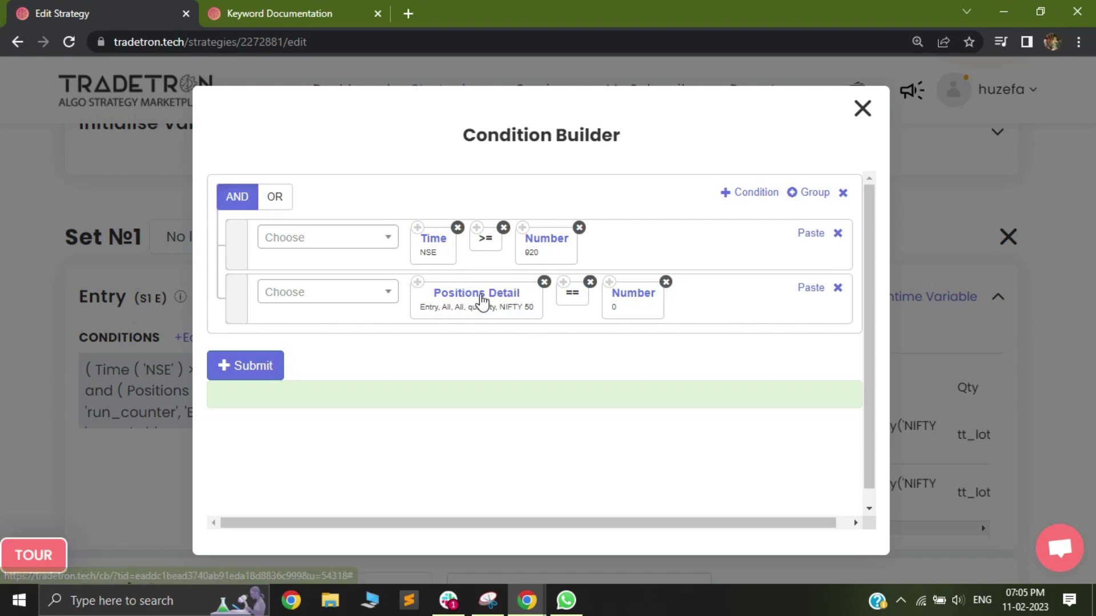
{"action": "left_click", "coordinate": [862, 108]}
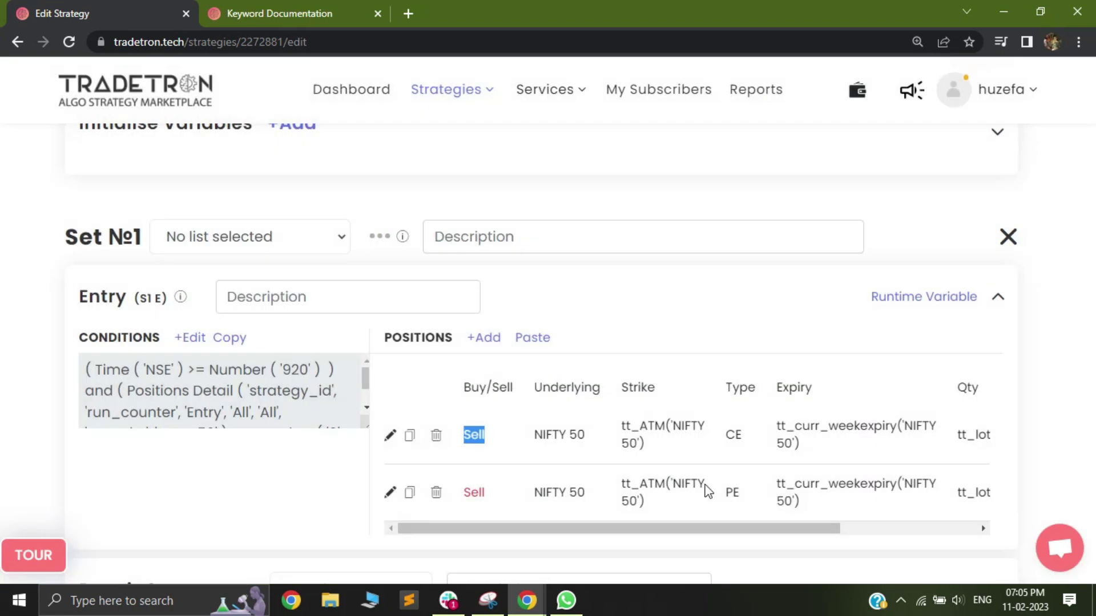
Set the transaction type of Positions Detail in Set 1's entry conditions to S and submit the condition.
{"action": "left_click", "coordinate": [192, 335]}
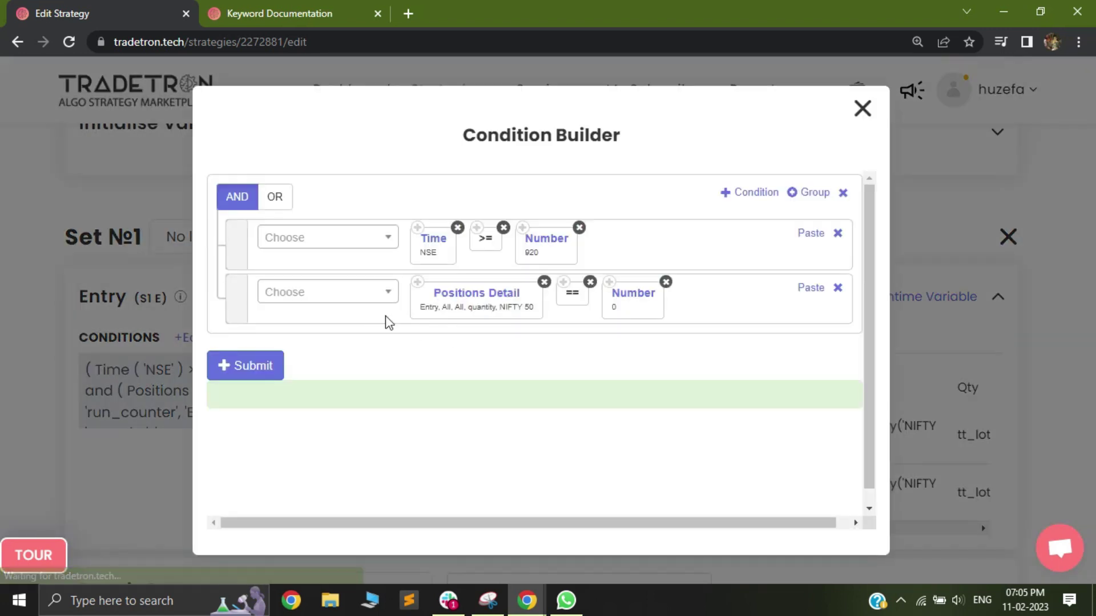
{"action": "left_click", "coordinate": [472, 296]}
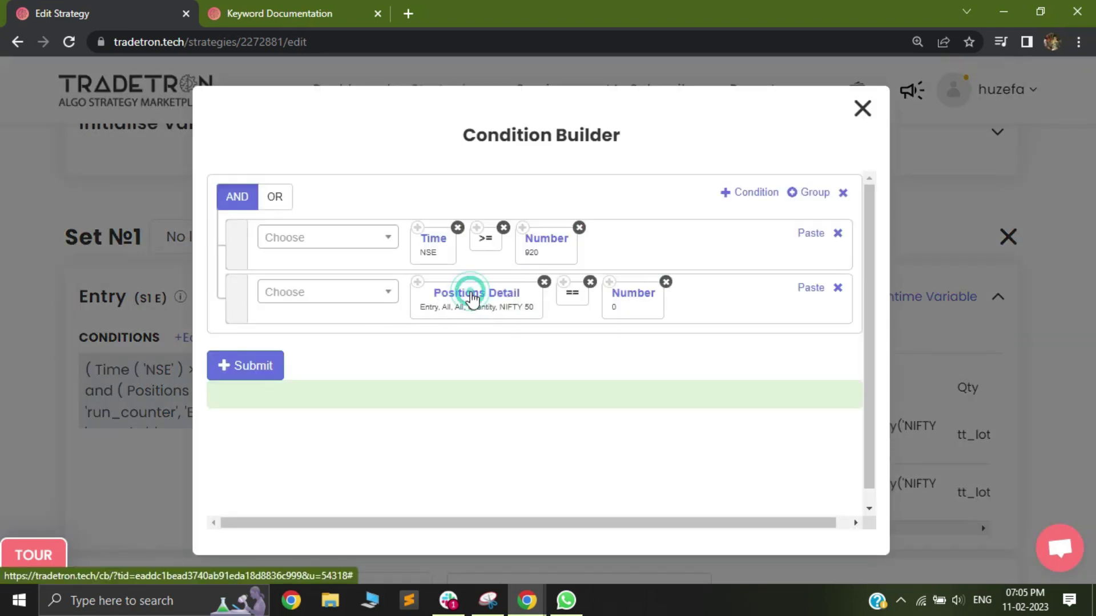
{"action": "left_click", "coordinate": [455, 338]}
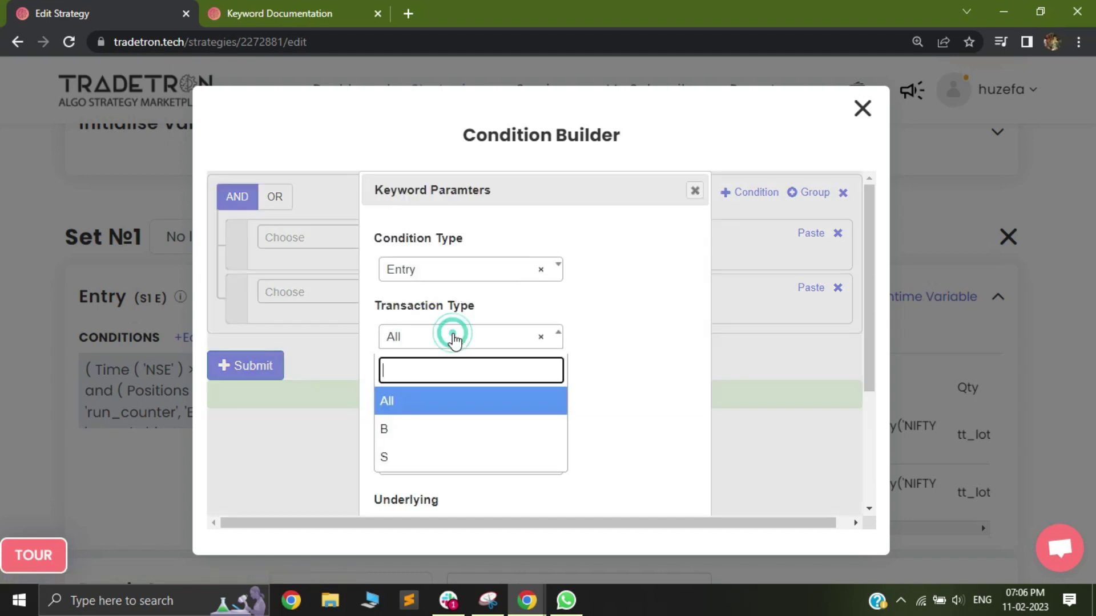
{"action": "left_click", "coordinate": [411, 457]}
{"action": "scroll", "coordinate": [508, 385], "scroll_direction": "down", "scroll_amount": 3}
{"action": "left_click", "coordinate": [594, 509]}
{"action": "left_click", "coordinate": [243, 351]}
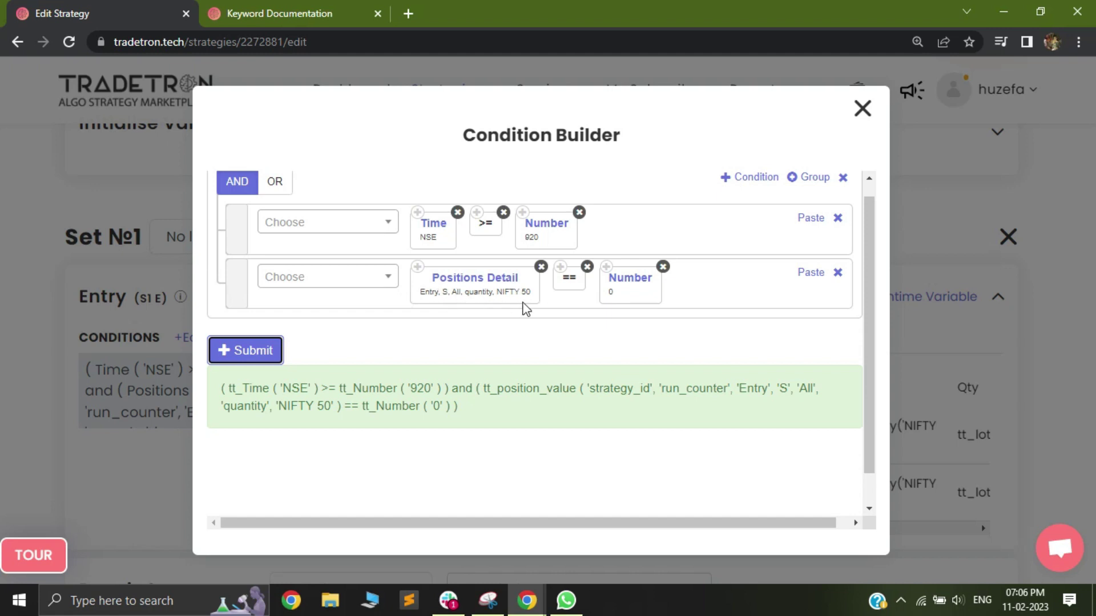
{"action": "left_click", "coordinate": [858, 108]}
Examine the entry section of Set 2 and its NIFTY 50 buy positions.
{"action": "scroll", "coordinate": [524, 400], "scroll_direction": "down", "scroll_amount": 15}
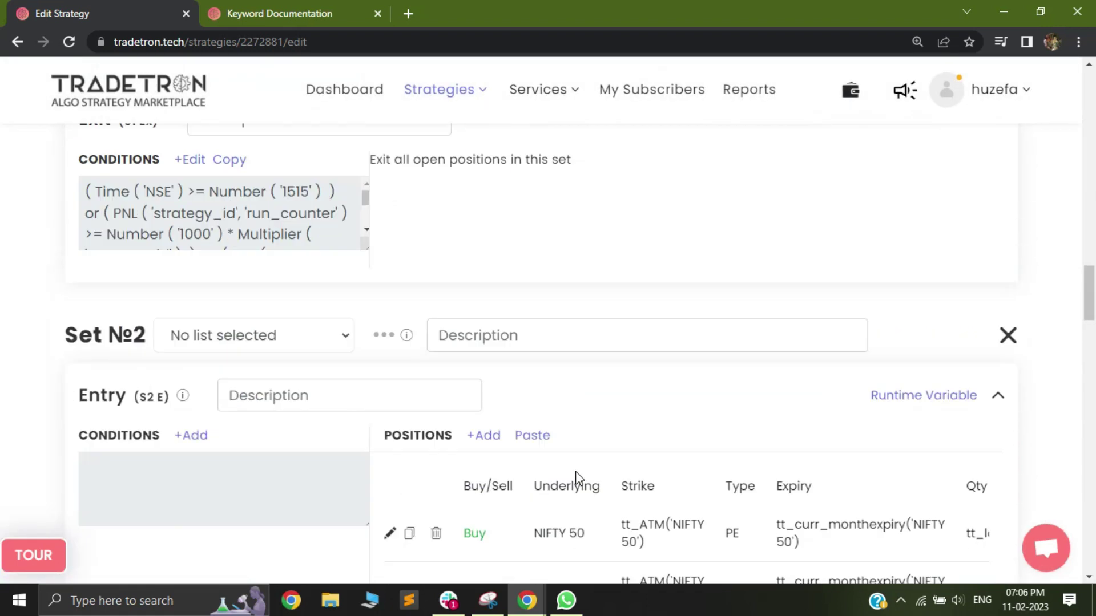
{"action": "left_click_drag", "start_coordinate": [462, 368], "coordinate": [587, 374]}
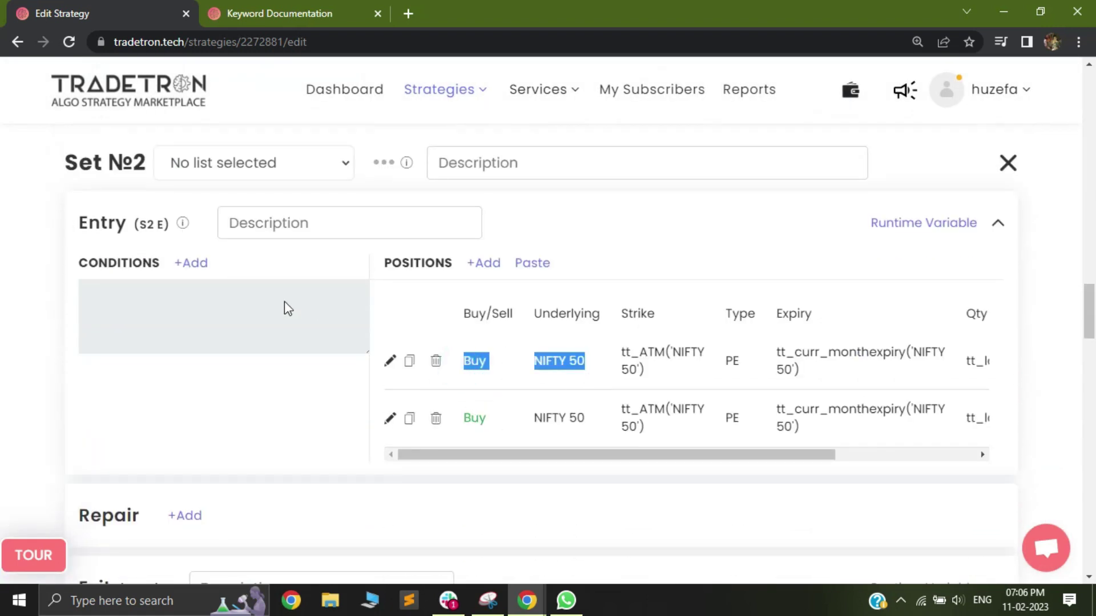
{"action": "left_click_drag", "start_coordinate": [58, 221], "coordinate": [184, 260]}
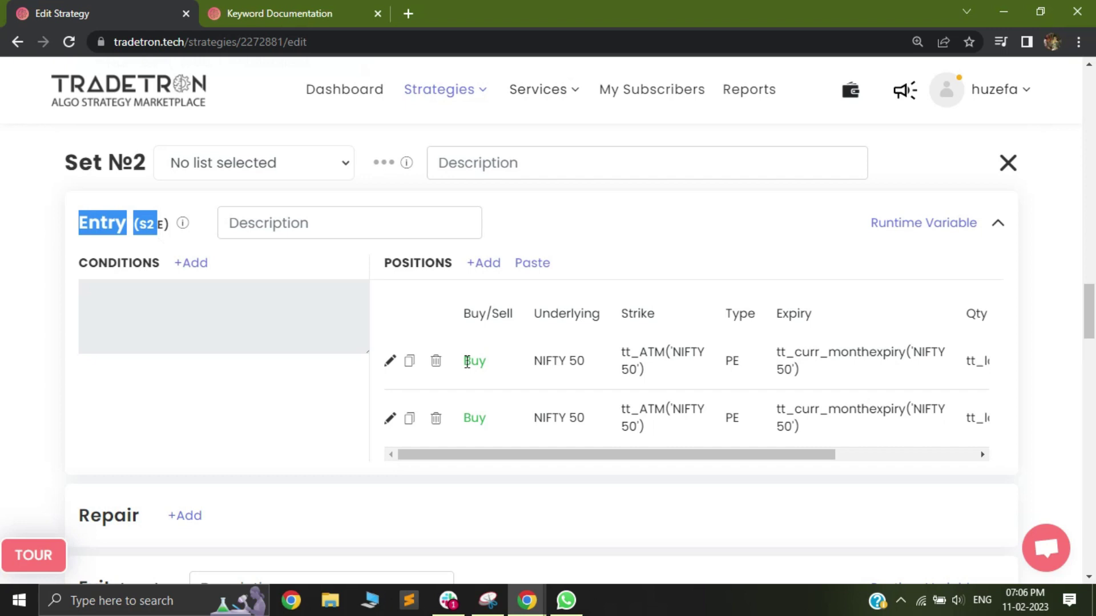
Open Set 1's entry conditions for editing and add an empty condition row.
{"action": "left_click_drag", "start_coordinate": [464, 361], "coordinate": [510, 368]}
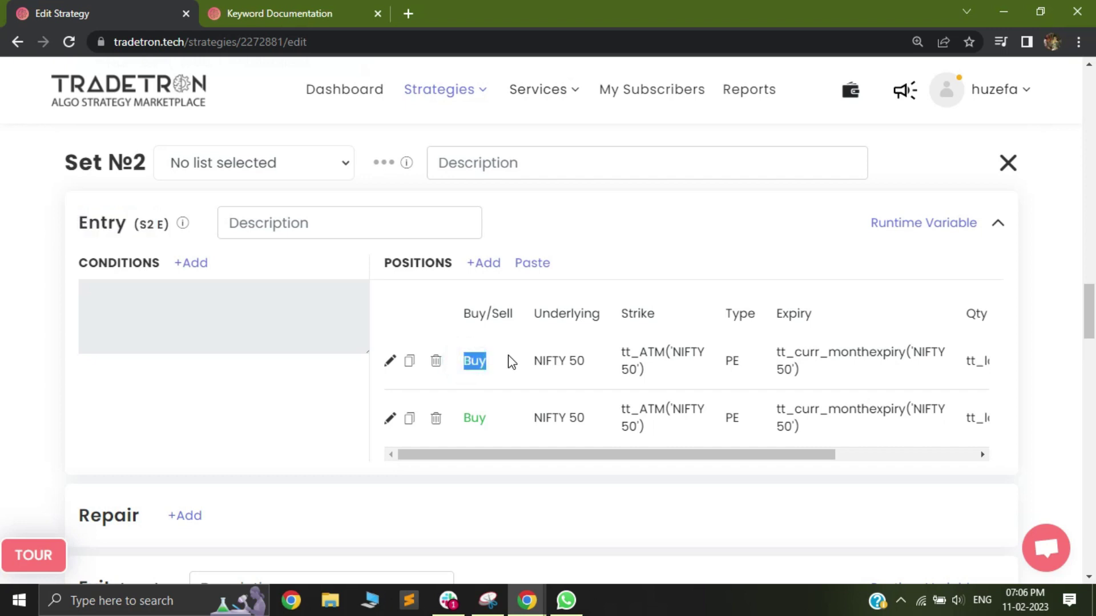
{"action": "scroll", "coordinate": [516, 363], "scroll_direction": "up", "scroll_amount": 10}
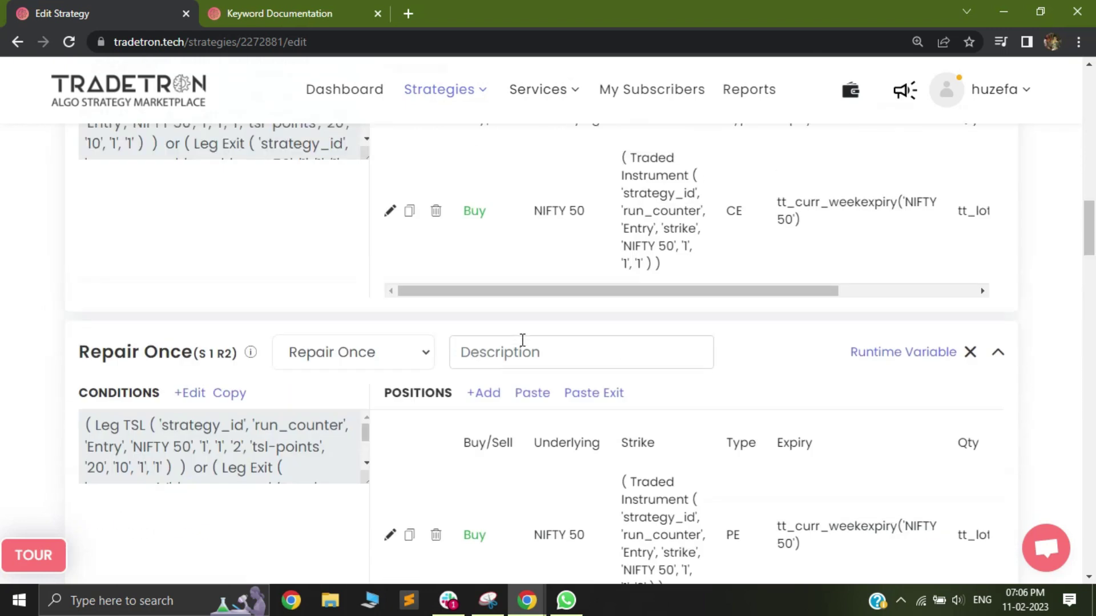
{"action": "scroll", "coordinate": [496, 365], "scroll_direction": "up", "scroll_amount": 10}
{"action": "scroll", "coordinate": [423, 350], "scroll_direction": "down", "scroll_amount": 5}
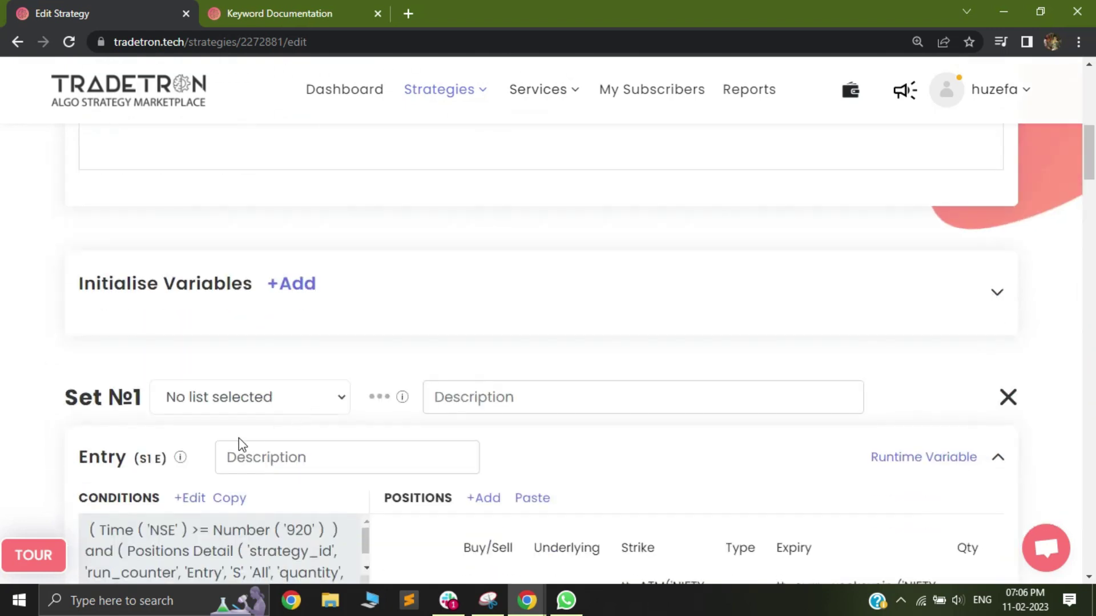
{"action": "left_click", "coordinate": [187, 500]}
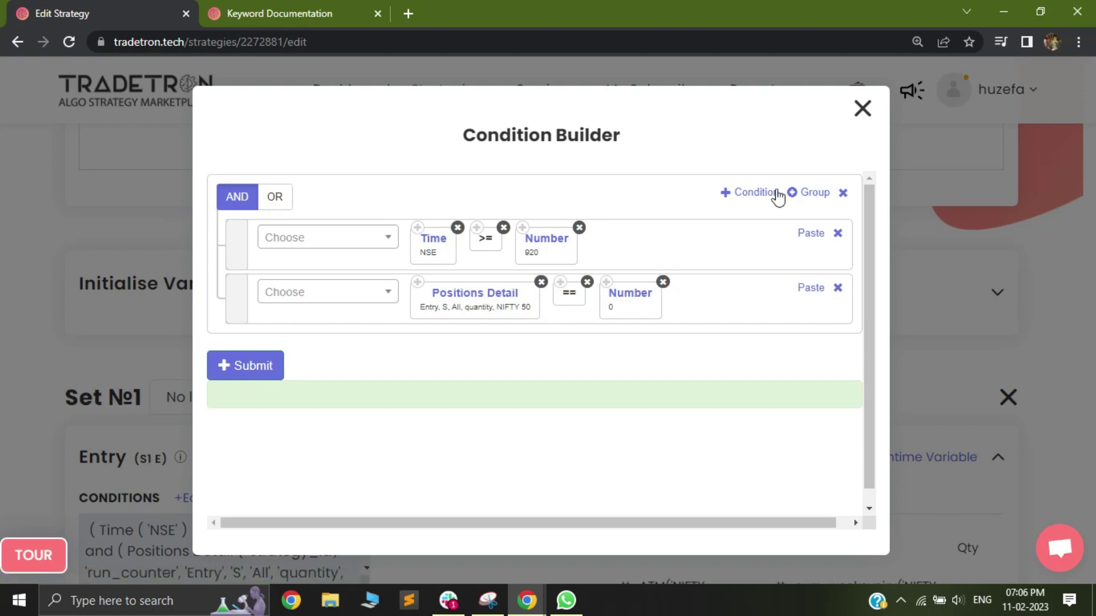
{"action": "left_click", "coordinate": [756, 193]}
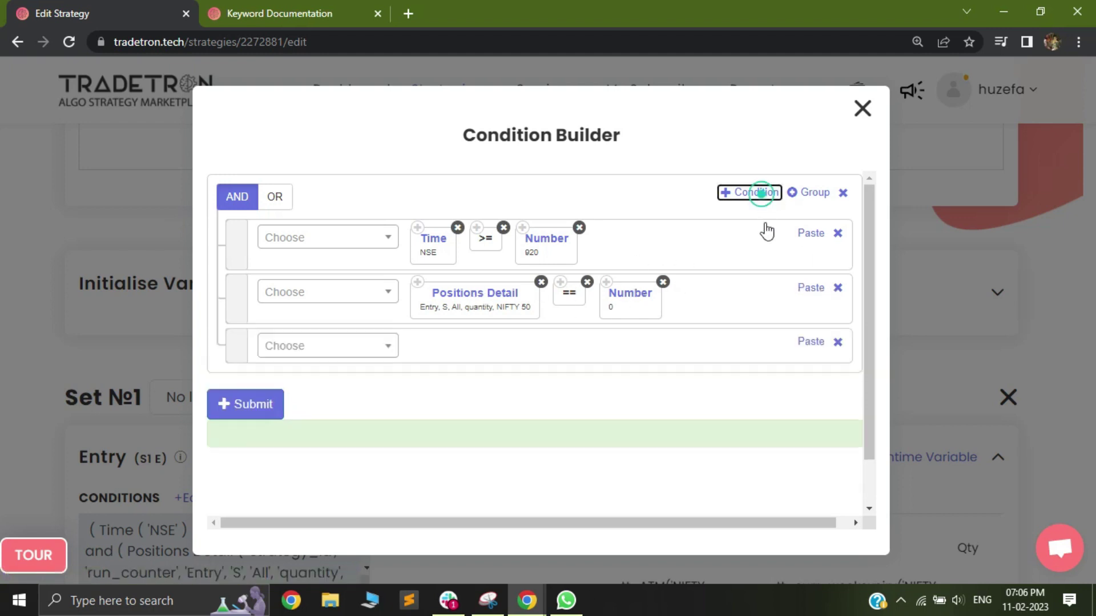
Set both the transaction type and condition type of Positions Detail in Set 1's entry conditions to All.
{"action": "left_click", "coordinate": [419, 288]}
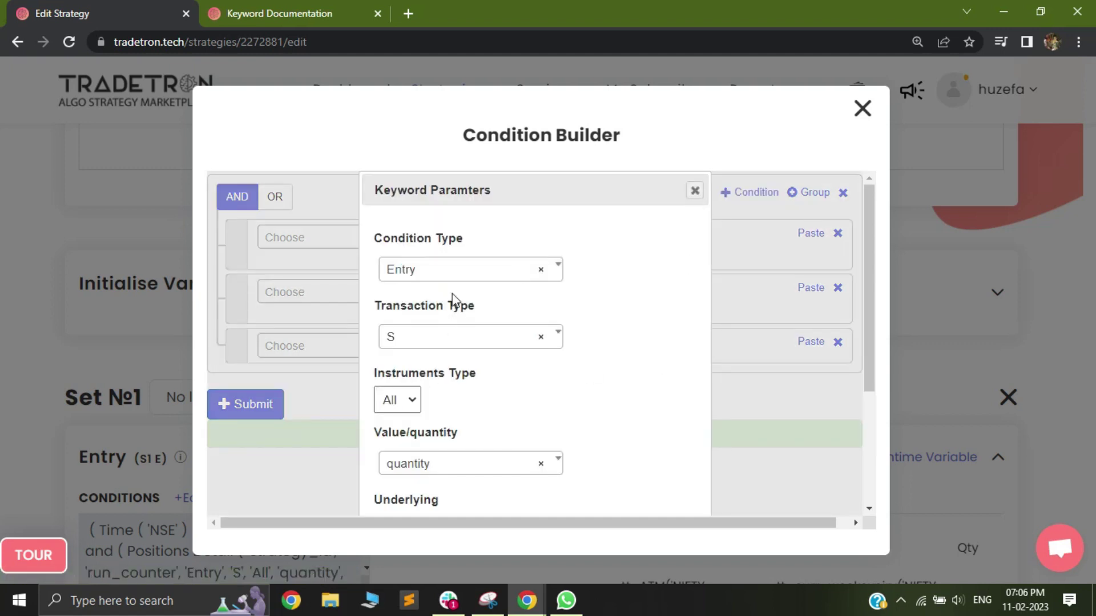
{"action": "left_click", "coordinate": [432, 336]}
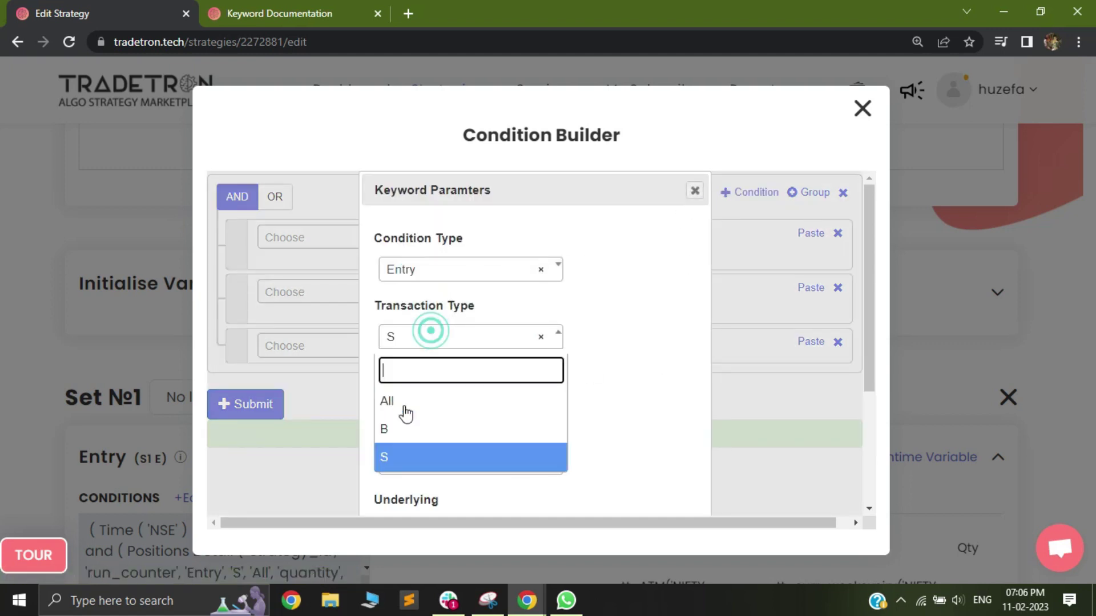
{"action": "left_click", "coordinate": [403, 399]}
{"action": "left_click", "coordinate": [402, 401]}
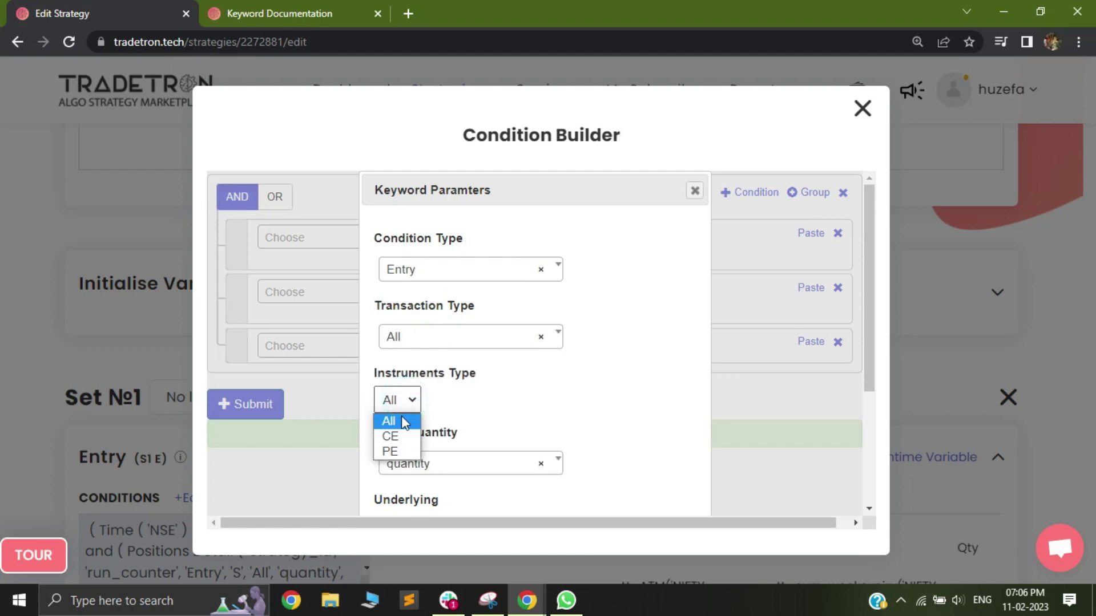
{"action": "left_click", "coordinate": [447, 260]}
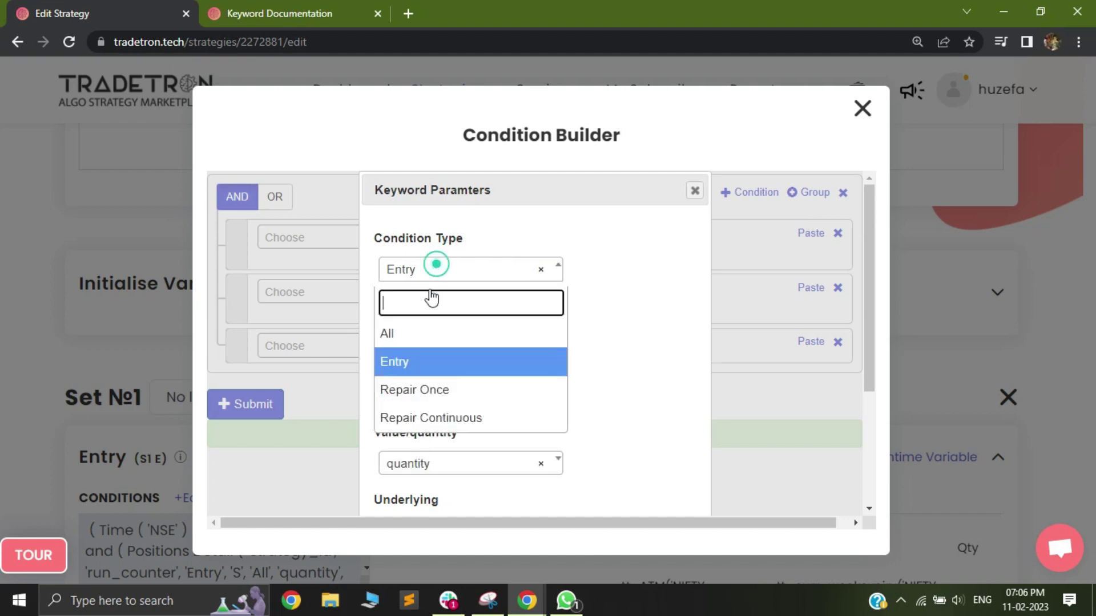
{"action": "left_click", "coordinate": [421, 331]}
{"action": "scroll", "coordinate": [598, 462], "scroll_direction": "down", "scroll_amount": 3}
{"action": "left_click", "coordinate": [598, 485]}
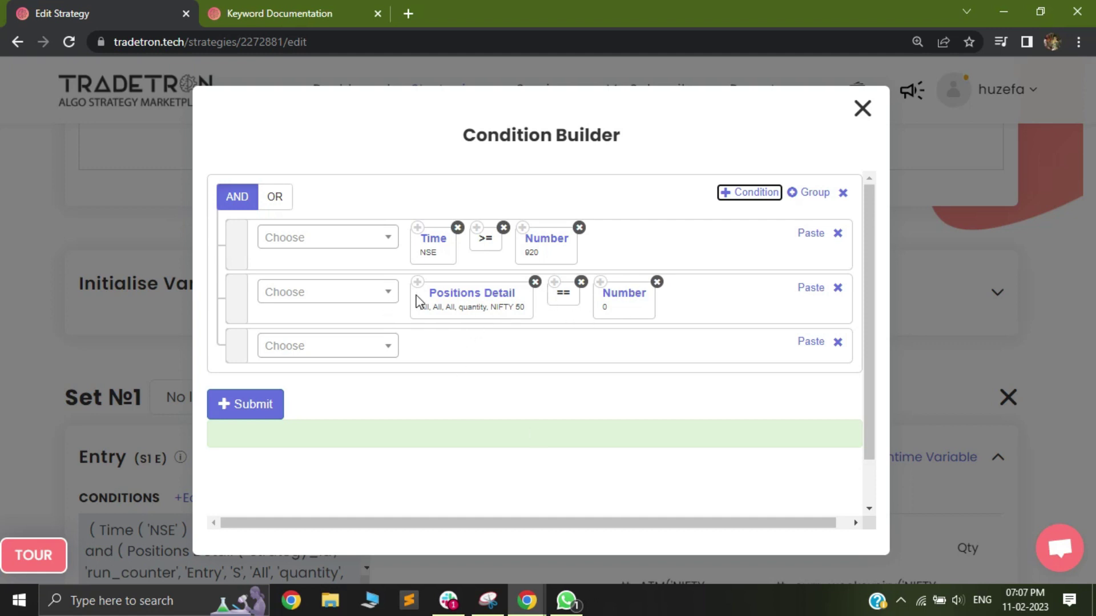
Set the instruments type of Positions Detail in Set 1's entry conditions to CE, keeping the transaction type at All.
{"action": "left_click", "coordinate": [469, 299]}
{"action": "left_click", "coordinate": [433, 341]}
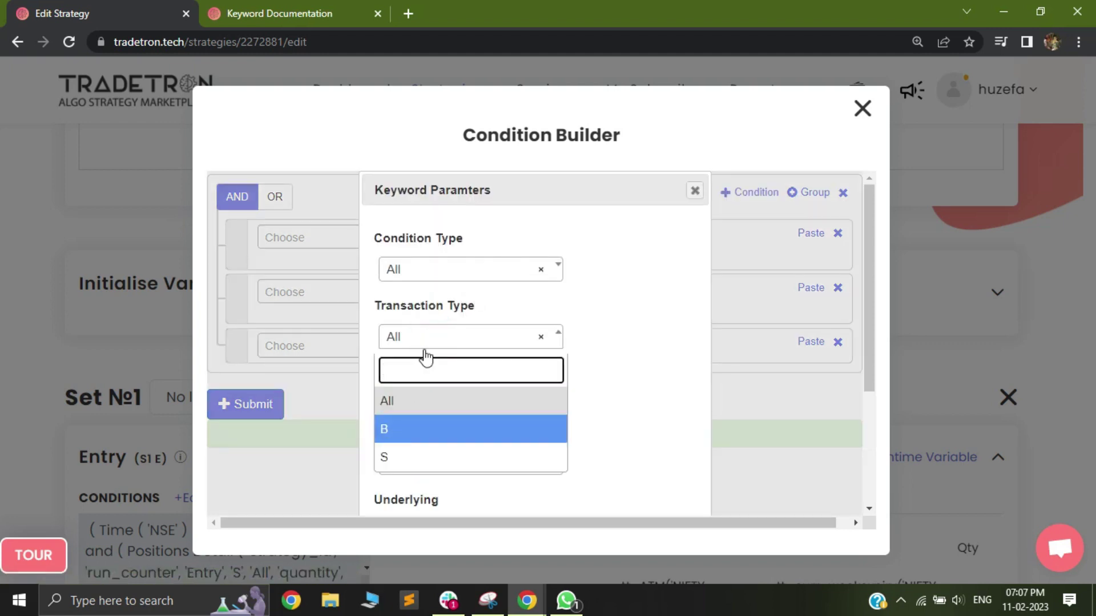
{"action": "left_click", "coordinate": [428, 341]}
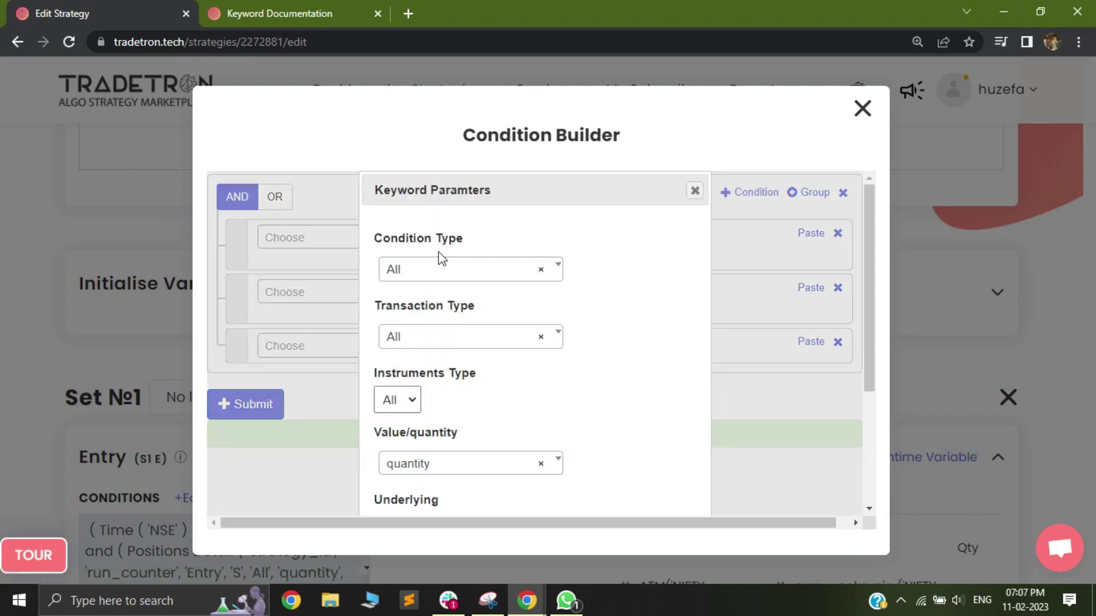
{"action": "left_click", "coordinate": [392, 410]}
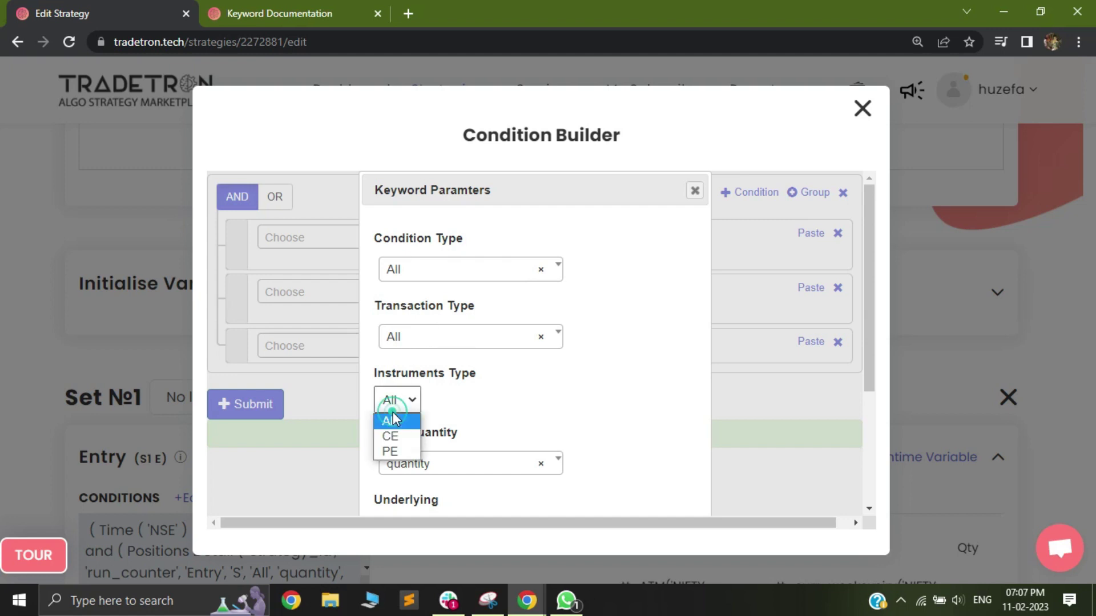
{"action": "left_click", "coordinate": [390, 436]}
{"action": "scroll", "coordinate": [553, 472], "scroll_direction": "down", "scroll_amount": 3}
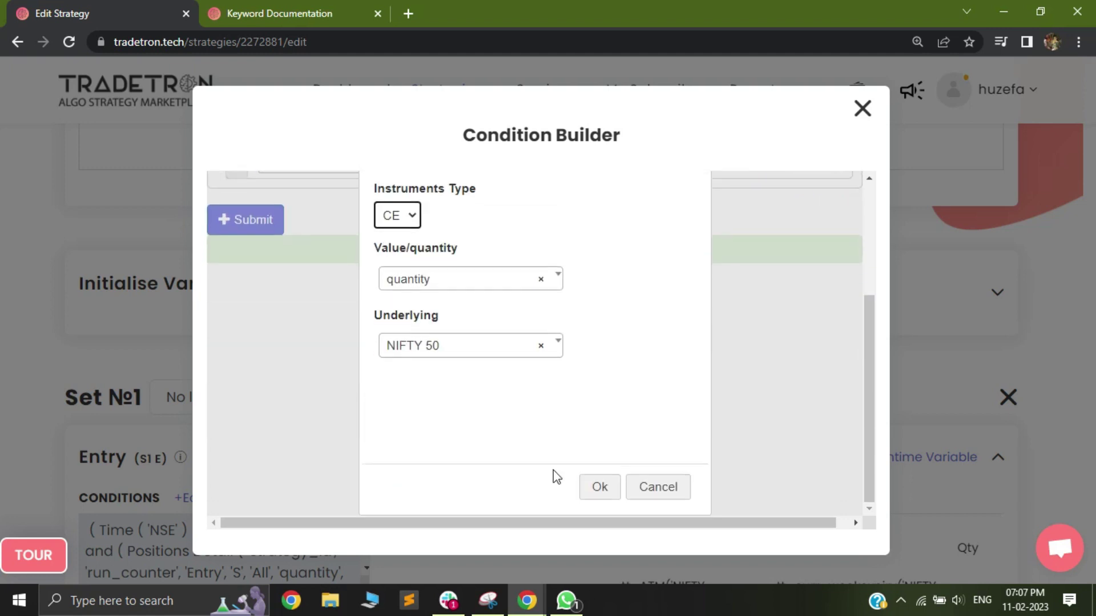
{"action": "left_click", "coordinate": [596, 492]}
Remove the empty condition row from Set 1's entry conditions and submit the updated condition.
{"action": "left_click", "coordinate": [836, 345]}
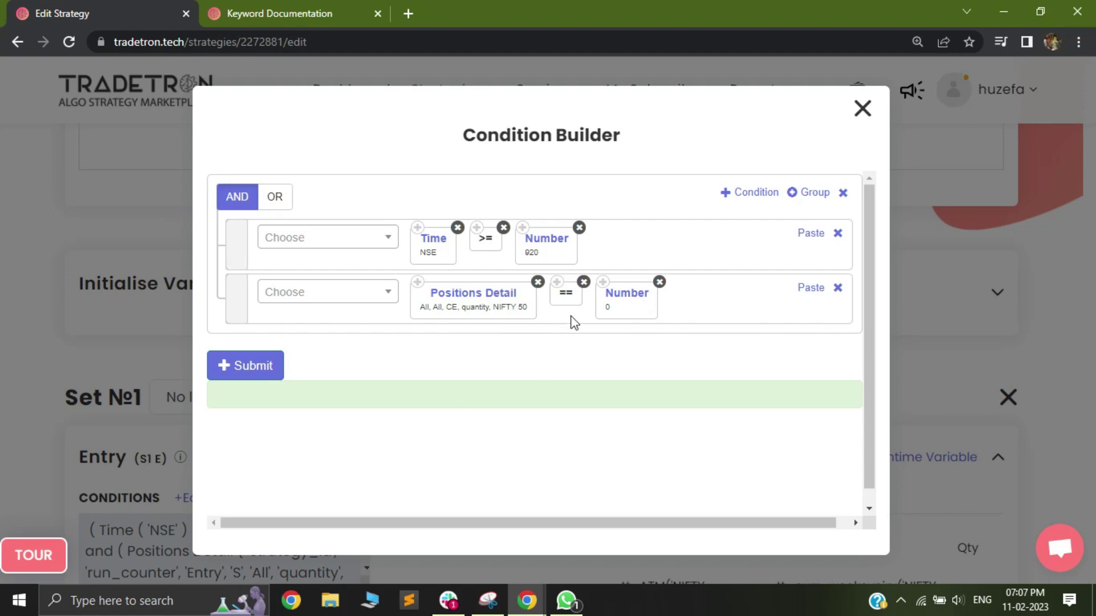
{"action": "left_click", "coordinate": [272, 374]}
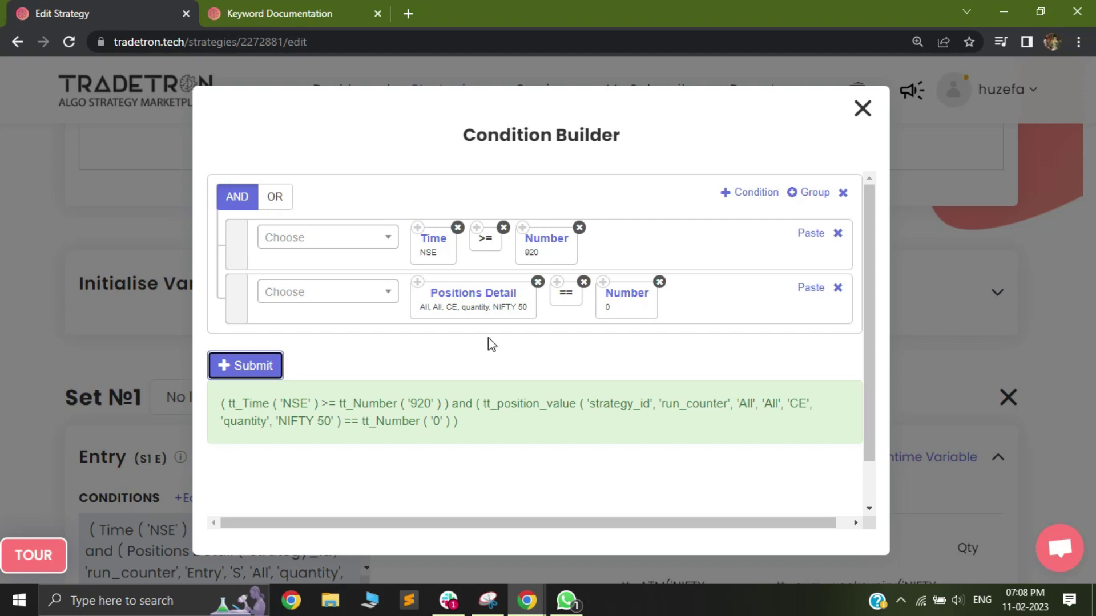
{"action": "left_click", "coordinate": [862, 109]}
Create entry conditions for Set 2 with two condition rows and choose the Positions Detail keyword in the first row.
{"action": "scroll", "coordinate": [470, 359], "scroll_direction": "down", "scroll_amount": 15}
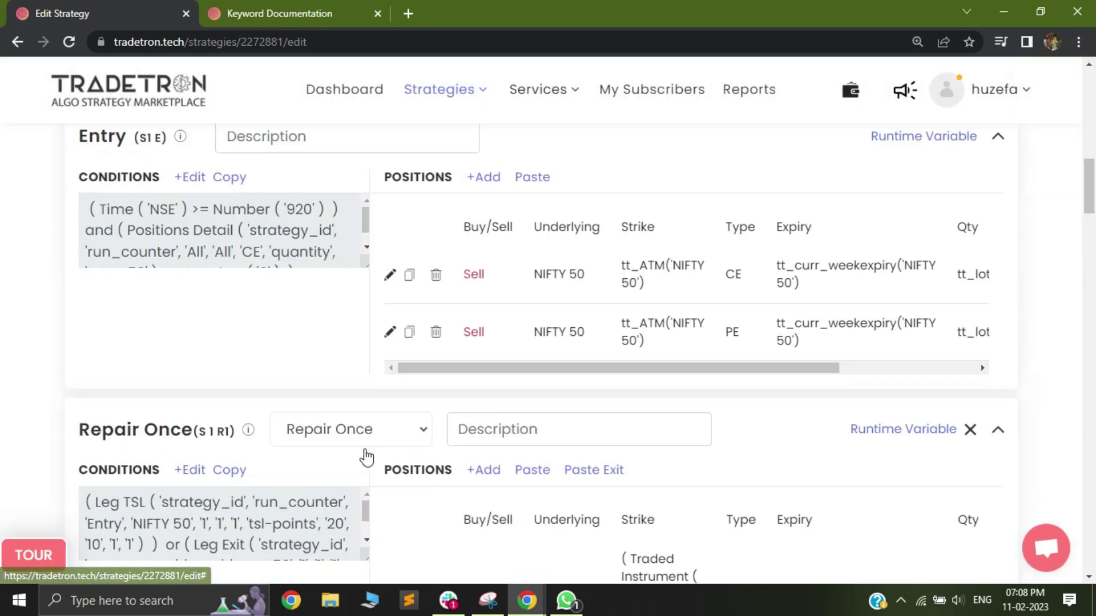
{"action": "left_click", "coordinate": [190, 344]}
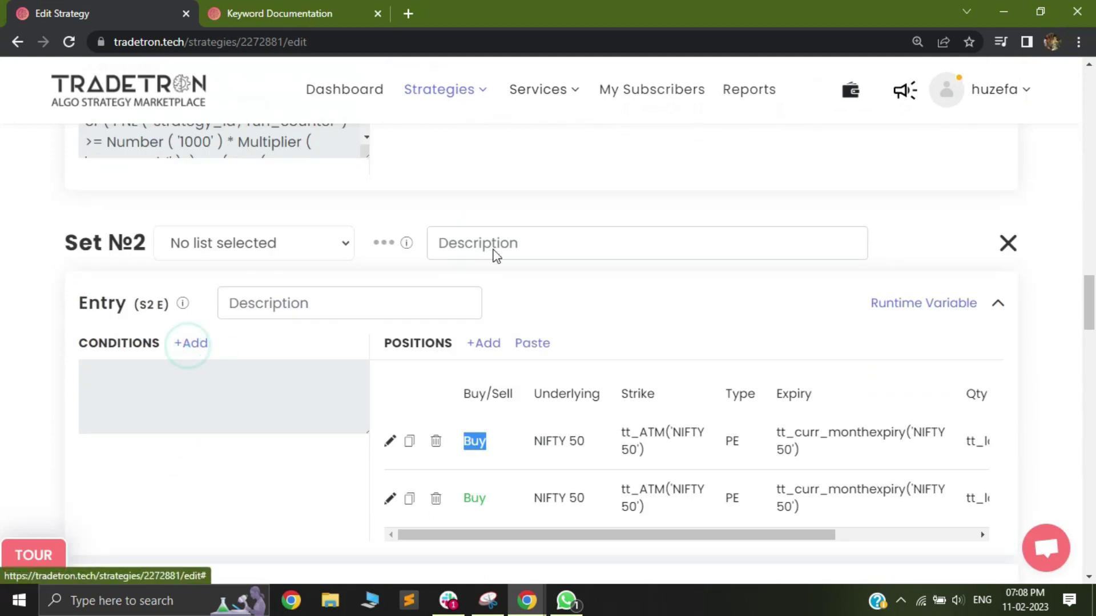
{"action": "left_click", "coordinate": [758, 193]}
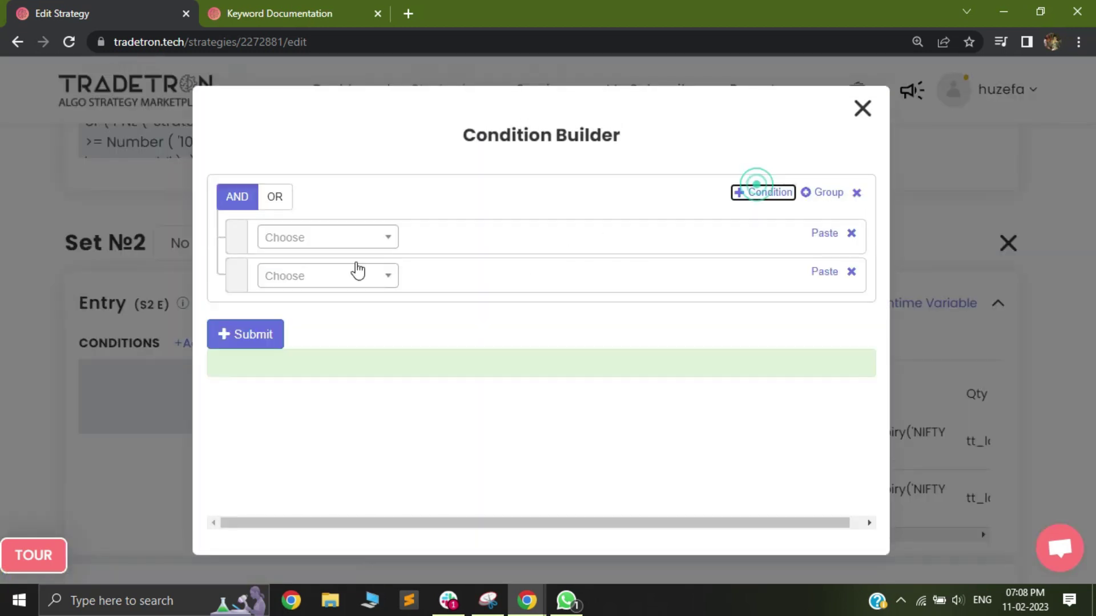
{"action": "left_click", "coordinate": [355, 240]}
{"action": "type", "text": "pos"}
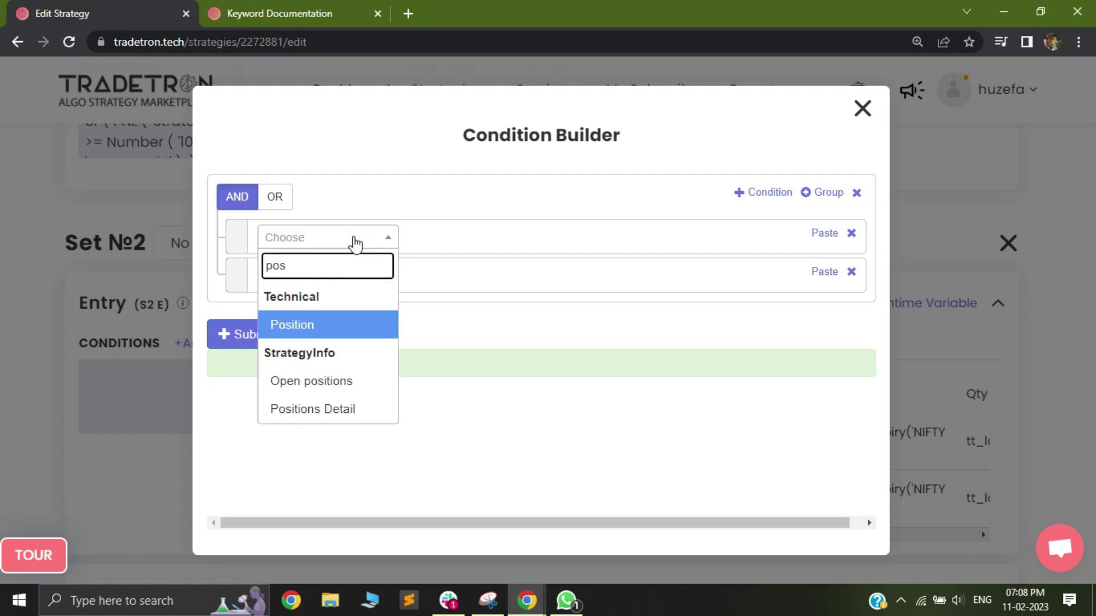
{"action": "left_click", "coordinate": [325, 404]}
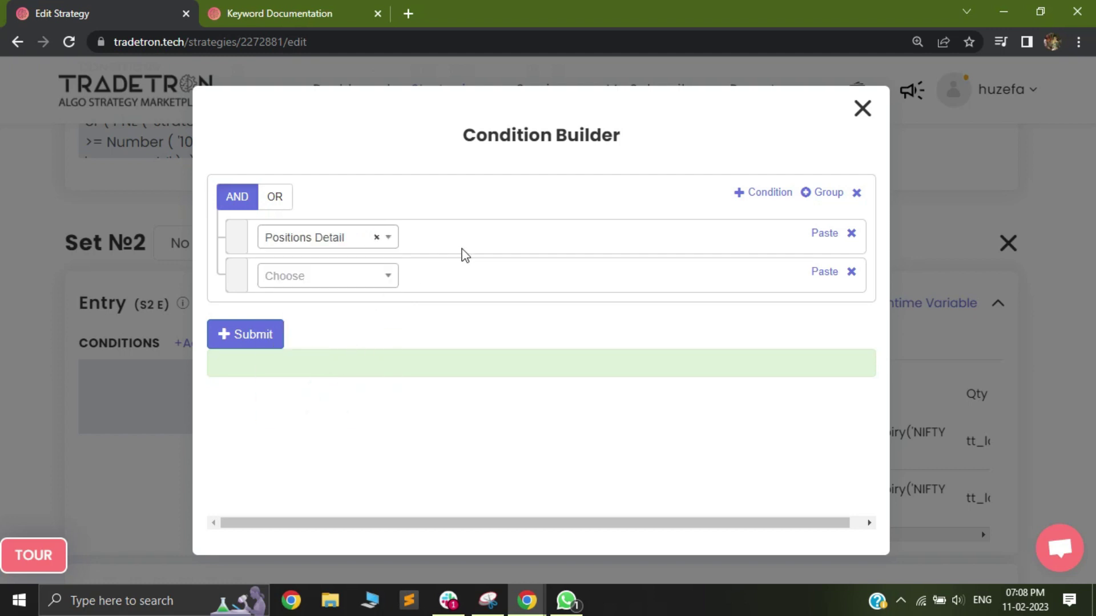
Configure Set 2's Positions Detail keyword with instruments type PE, quantity, and NIFTY 50 as the underlying.
{"action": "left_click", "coordinate": [464, 272]}
{"action": "left_click", "coordinate": [472, 341]}
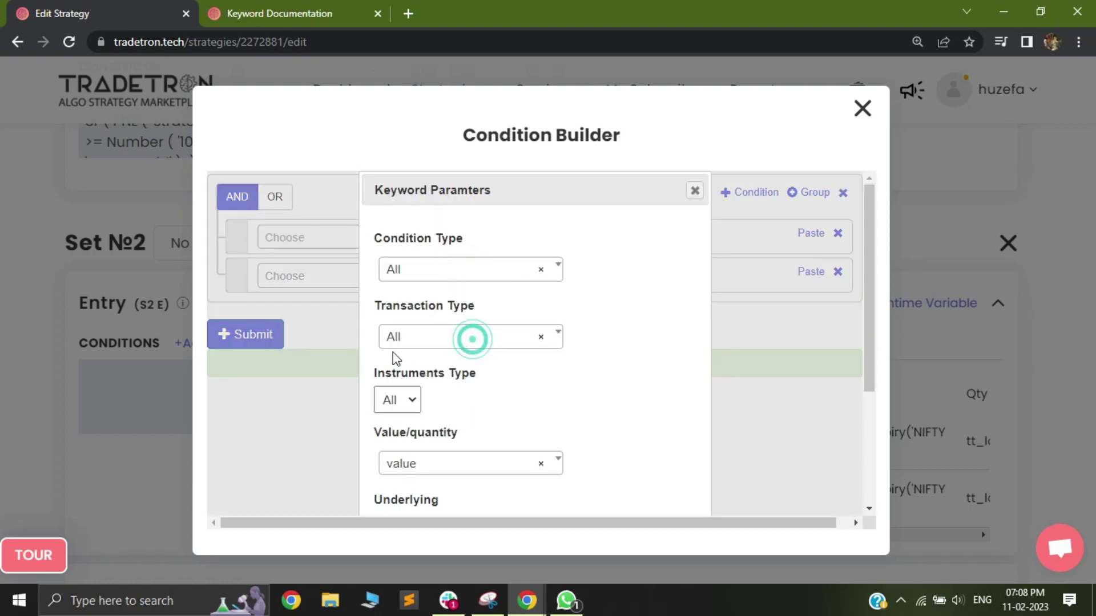
{"action": "left_click", "coordinate": [411, 400]}
{"action": "left_click", "coordinate": [407, 403]}
{"action": "left_click", "coordinate": [393, 451]}
{"action": "scroll", "coordinate": [384, 455], "scroll_direction": "down", "scroll_amount": 3}
{"action": "left_click", "coordinate": [439, 312]}
{"action": "left_click", "coordinate": [423, 394]}
{"action": "left_click", "coordinate": [460, 380]}
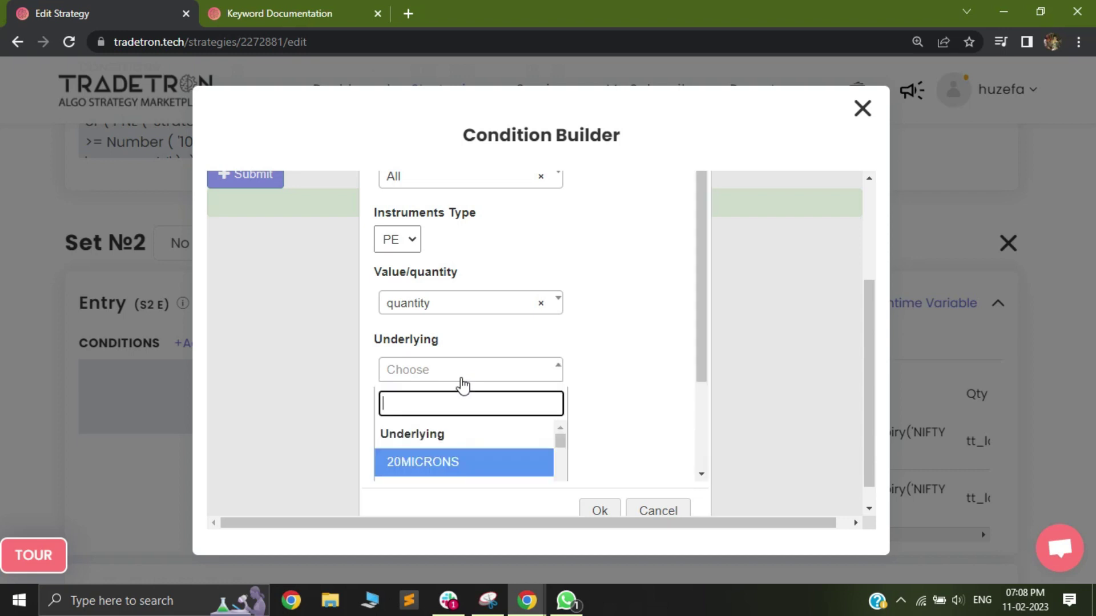
{"action": "type", "text": "nifty"}
{"action": "key", "text": "Return"}
{"action": "key", "text": "Return"}
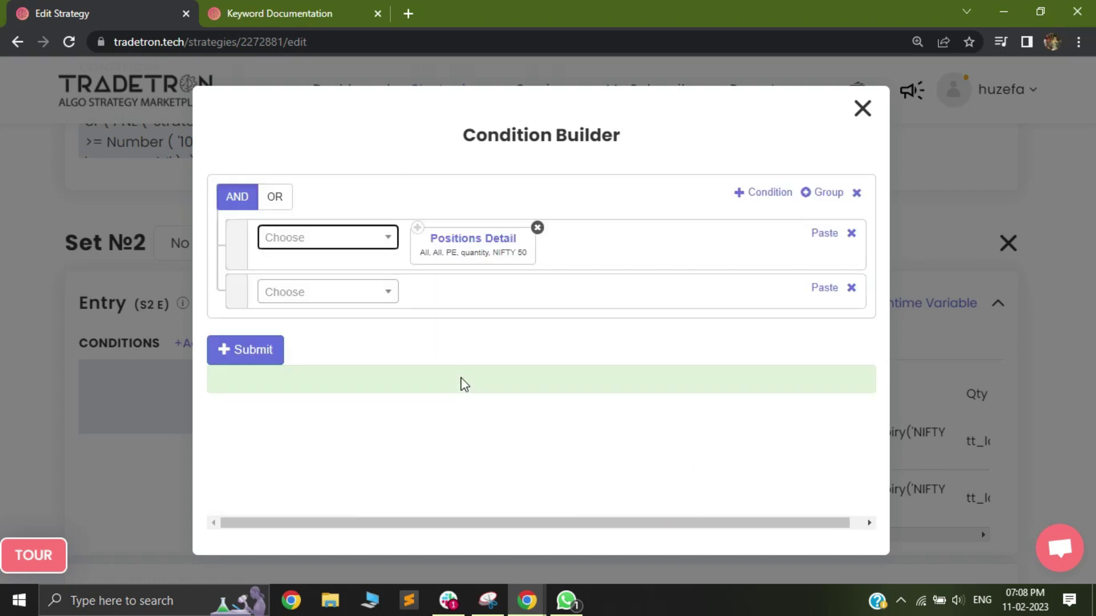
Complete the first condition in Set 2's entry by comparing Positions Detail as equal to Number 0.
{"action": "left_click", "coordinate": [310, 244]}
{"action": "type", "text": "="}
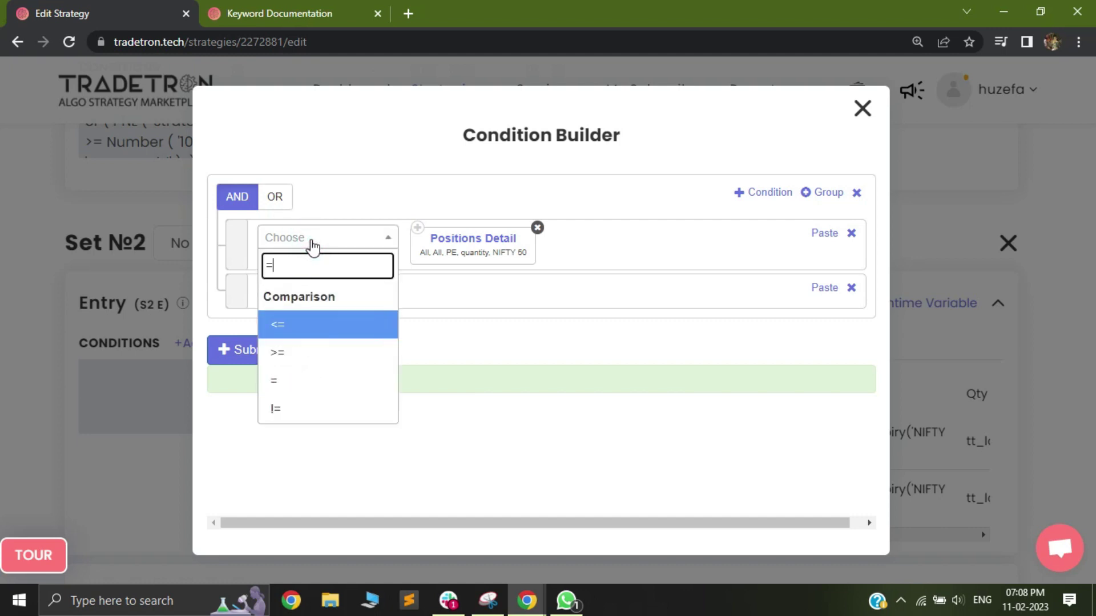
{"action": "left_click", "coordinate": [280, 381]}
{"action": "left_click", "coordinate": [352, 240]}
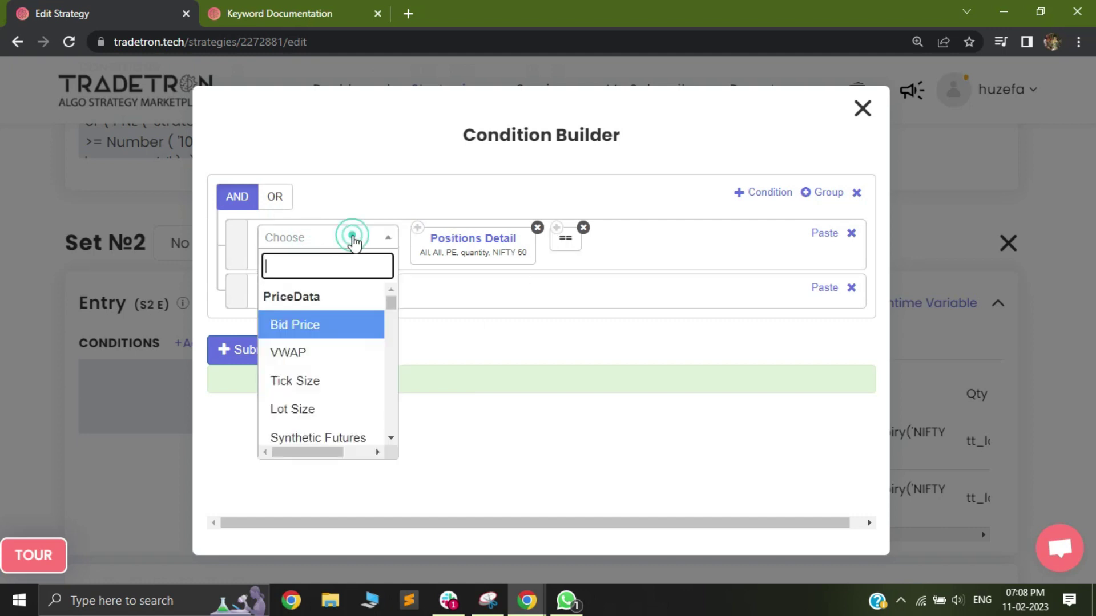
{"action": "type", "text": "num"}
{"action": "left_click", "coordinate": [283, 430]}
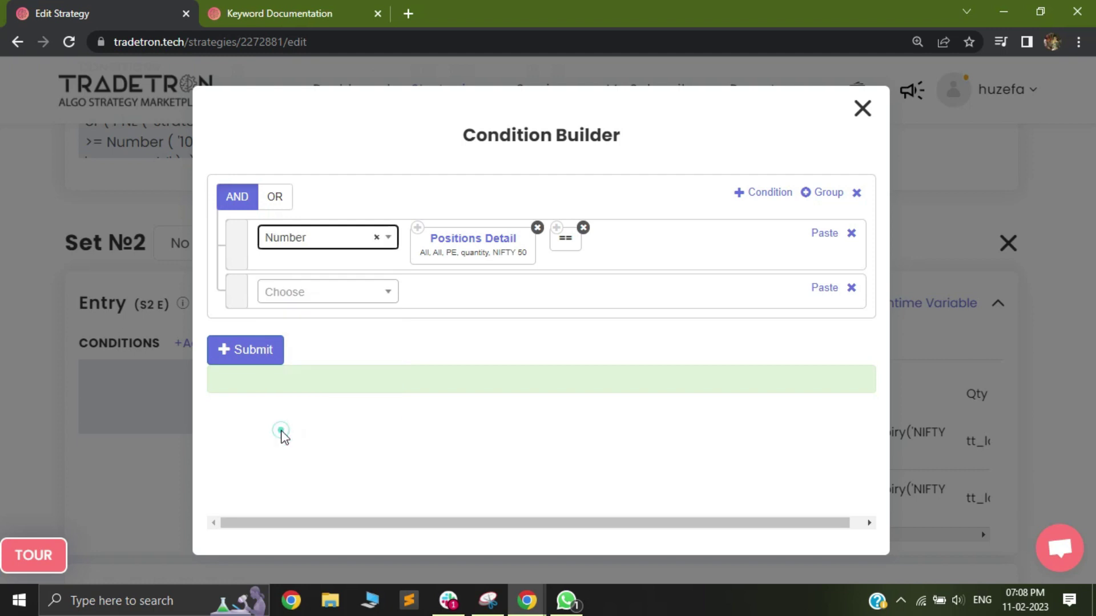
{"action": "left_click", "coordinate": [606, 501]}
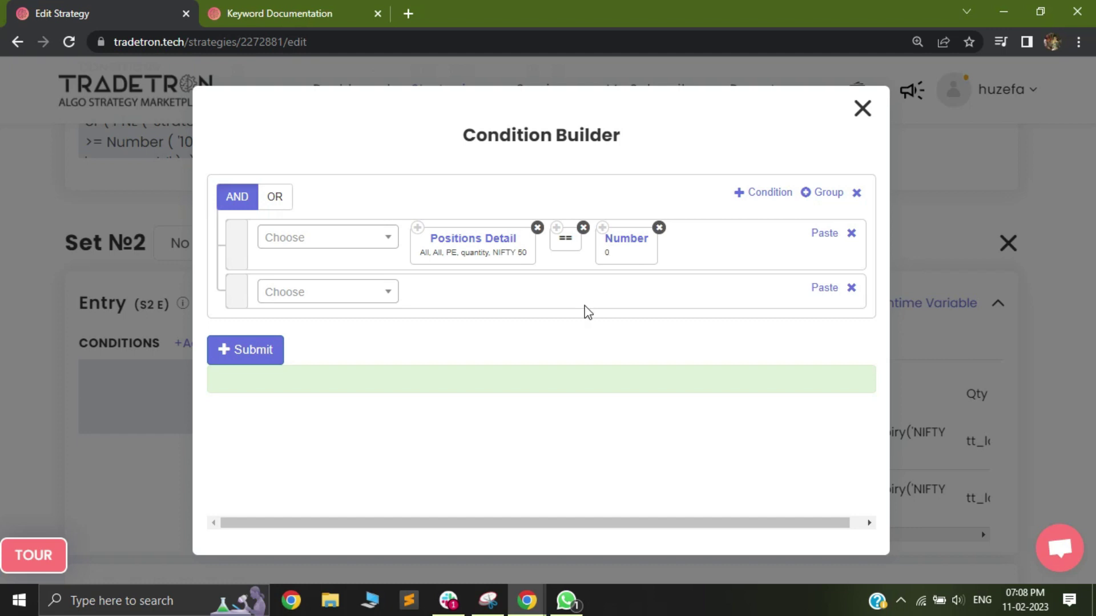
Set the instruments type of Set 2's Positions Detail keyword to All and submit the condition.
{"action": "left_click", "coordinate": [454, 244]}
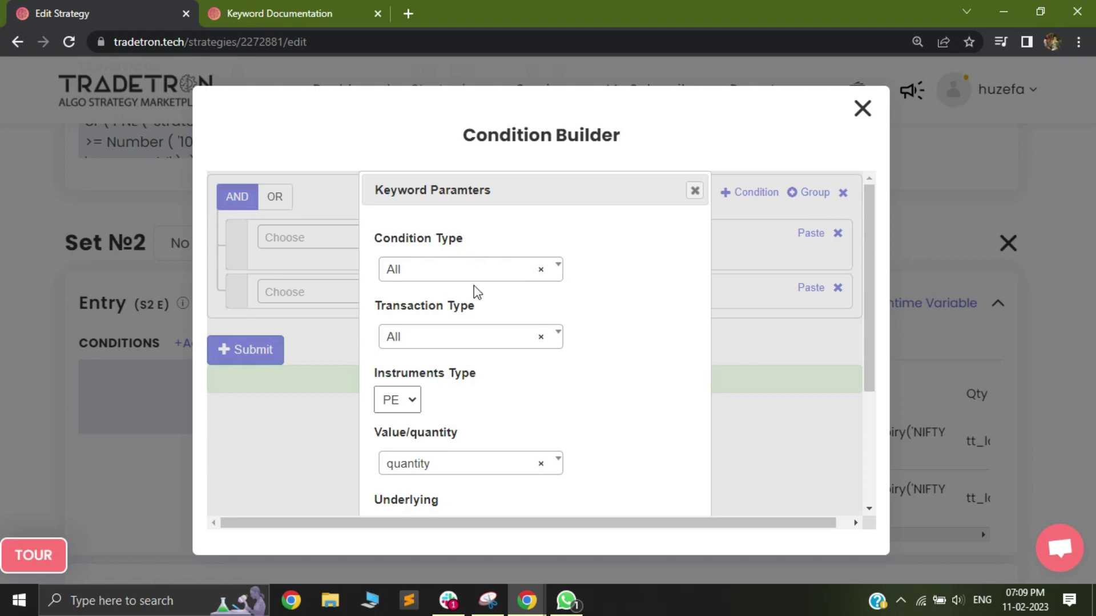
{"action": "left_click", "coordinate": [402, 399]}
{"action": "left_click", "coordinate": [400, 422]}
{"action": "scroll", "coordinate": [465, 405], "scroll_direction": "down", "scroll_amount": 4}
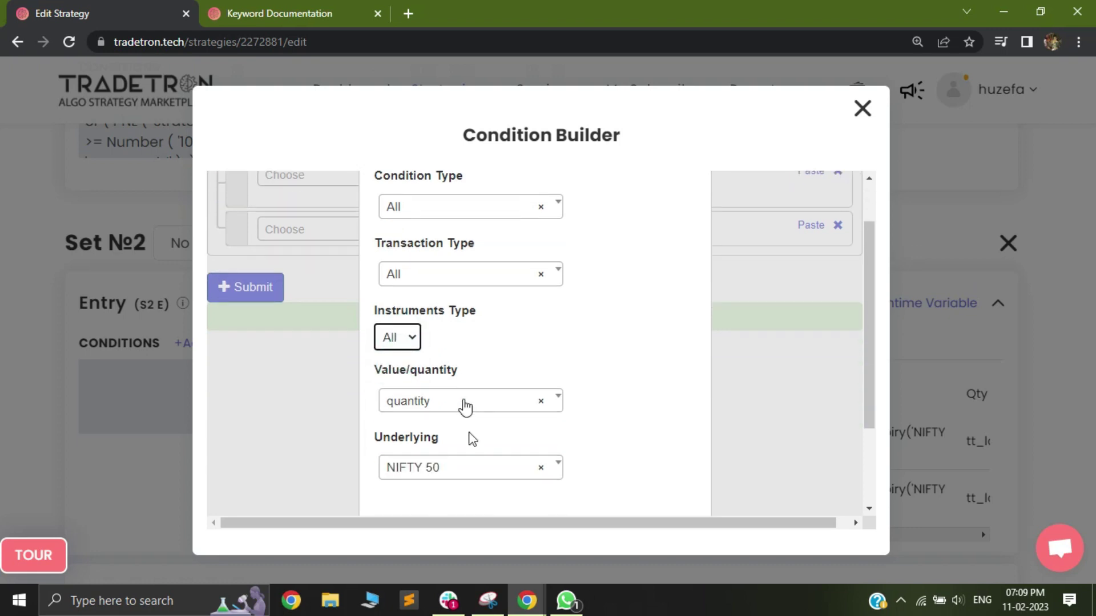
{"action": "left_click", "coordinate": [591, 487]}
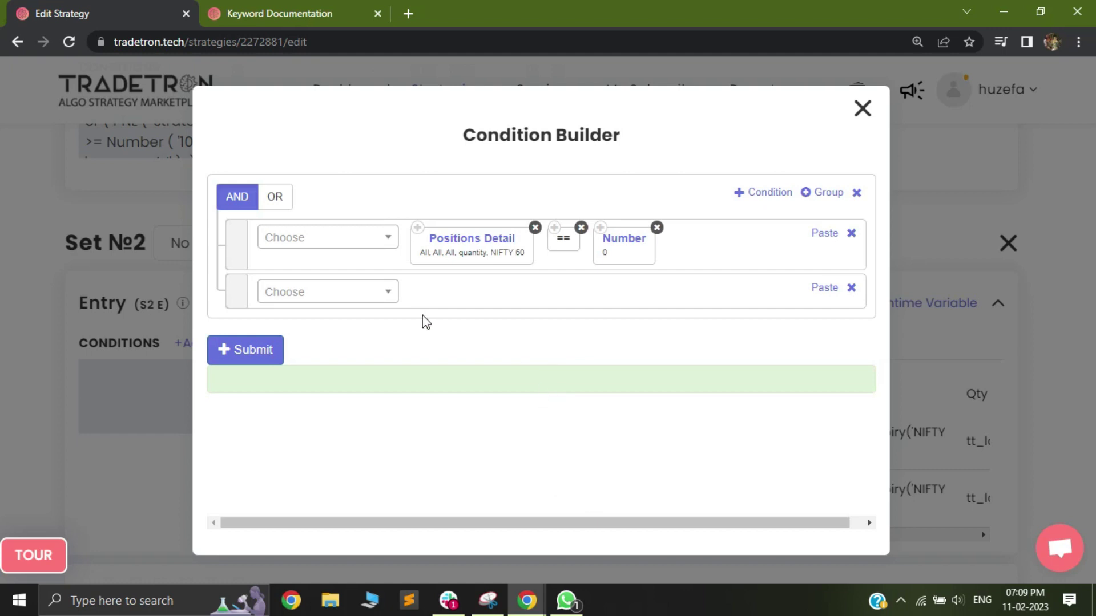
{"action": "left_click", "coordinate": [252, 351]}
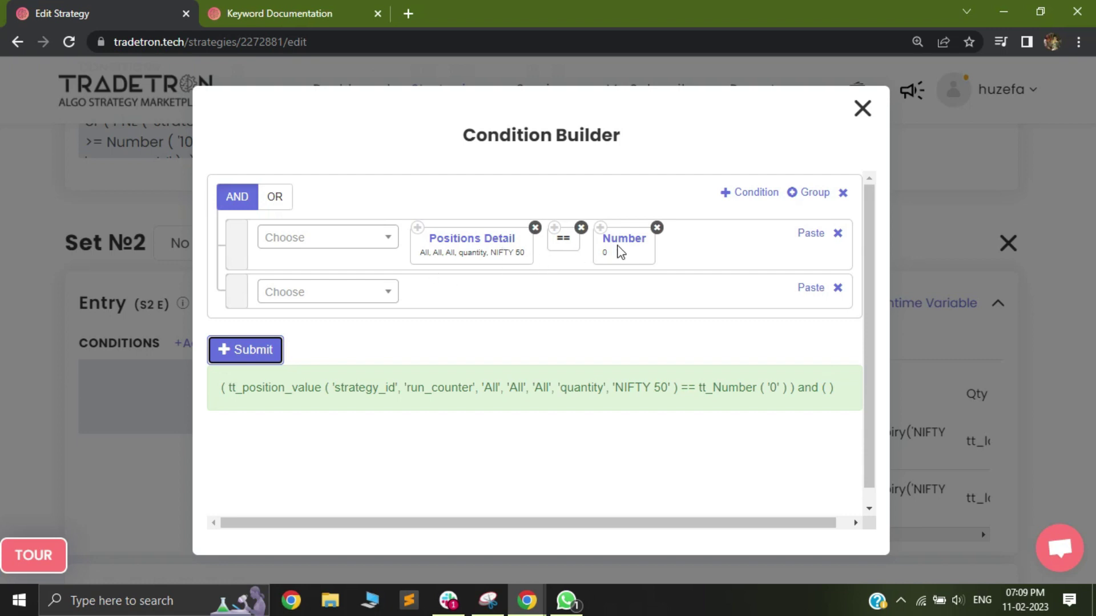
Add a Positions Detail keyword to Set 2's second condition row with condition type Entry.
{"action": "left_click_drag", "start_coordinate": [234, 258], "coordinate": [239, 248]}
{"action": "left_click", "coordinate": [318, 302]}
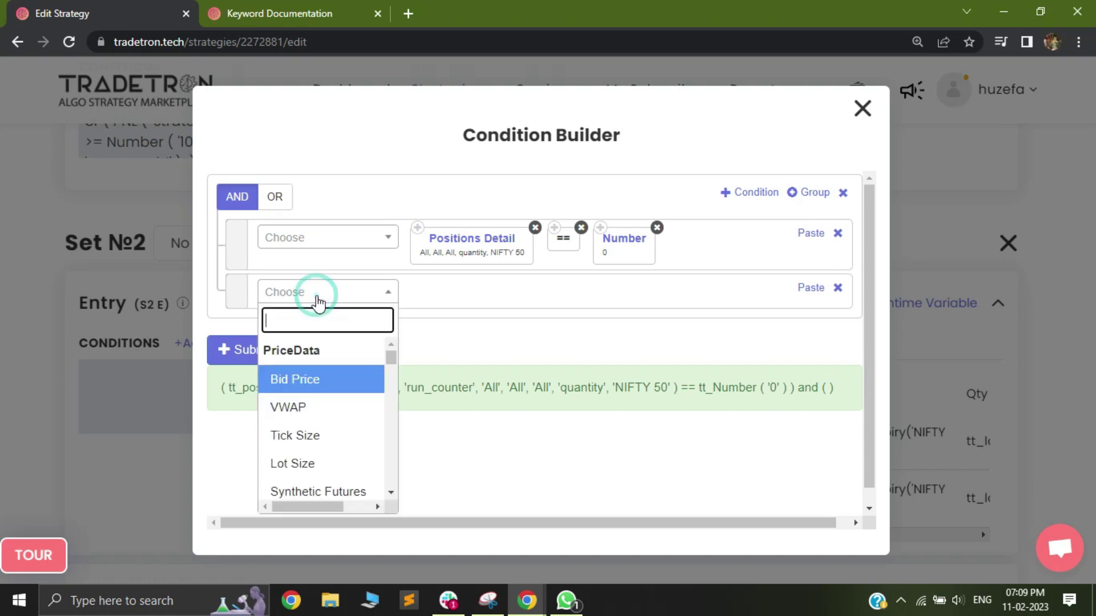
{"action": "type", "text": "pos"}
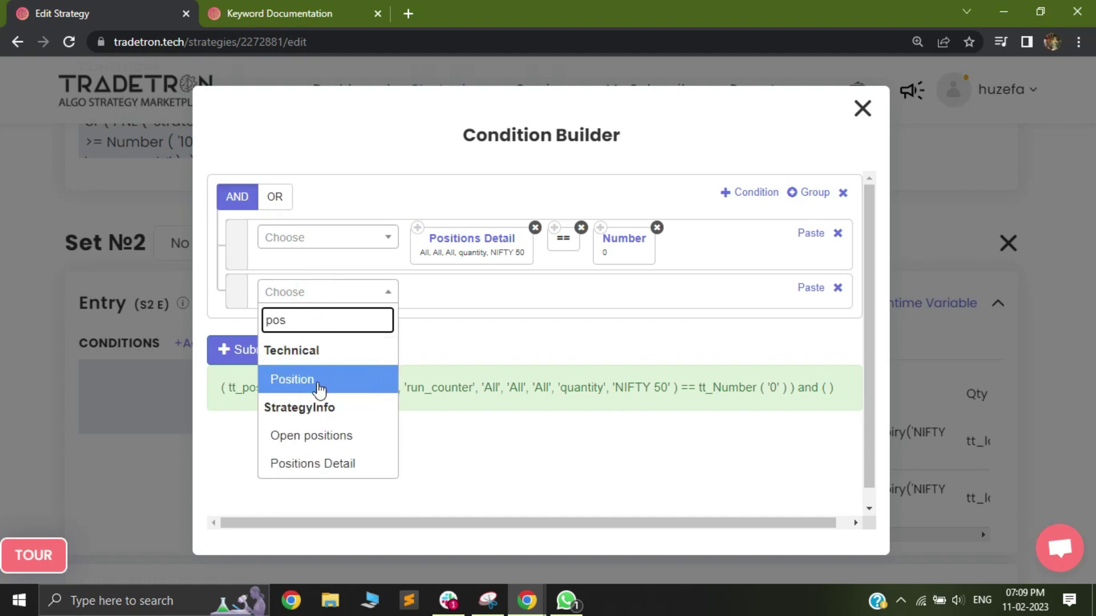
{"action": "left_click", "coordinate": [318, 464]}
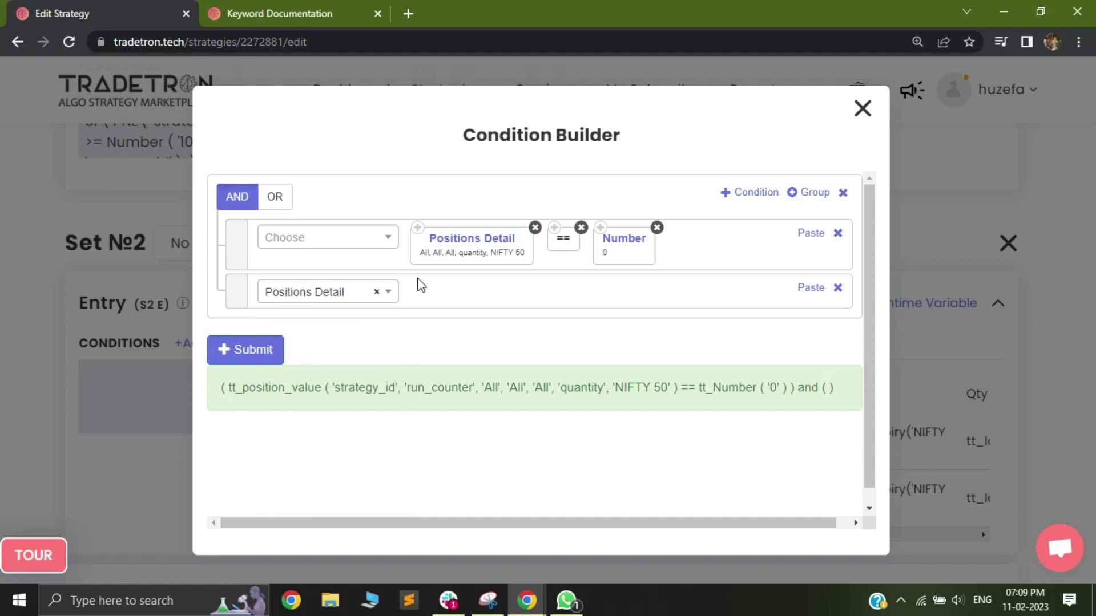
{"action": "left_click", "coordinate": [449, 271]}
{"action": "left_click", "coordinate": [424, 365]}
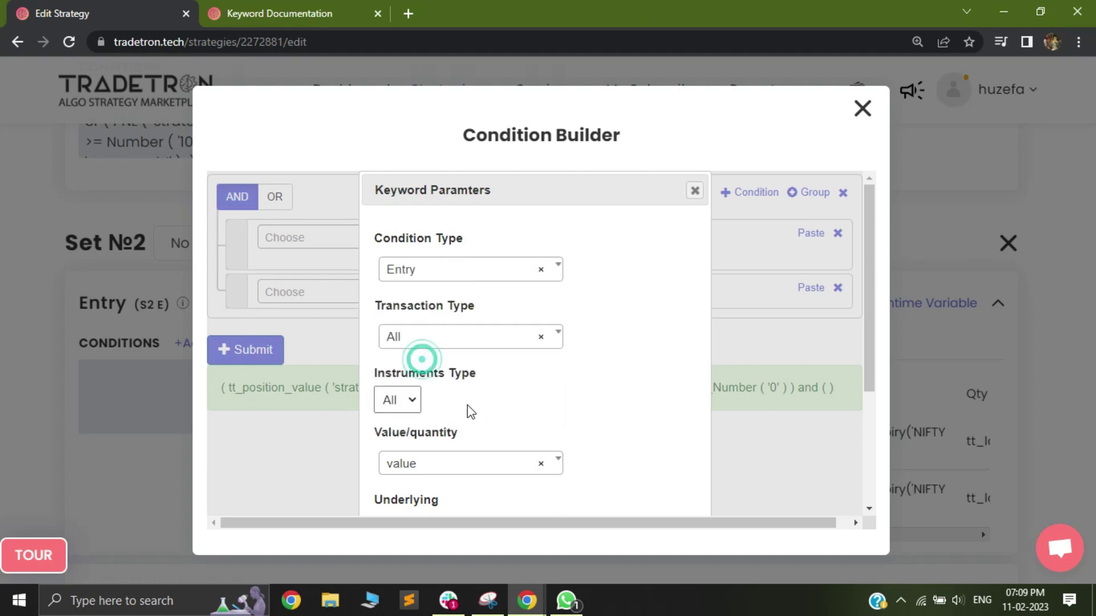
Set the second row's Positions Detail transaction type to S and its value/quantity option to quantity.
{"action": "left_click", "coordinate": [442, 336]}
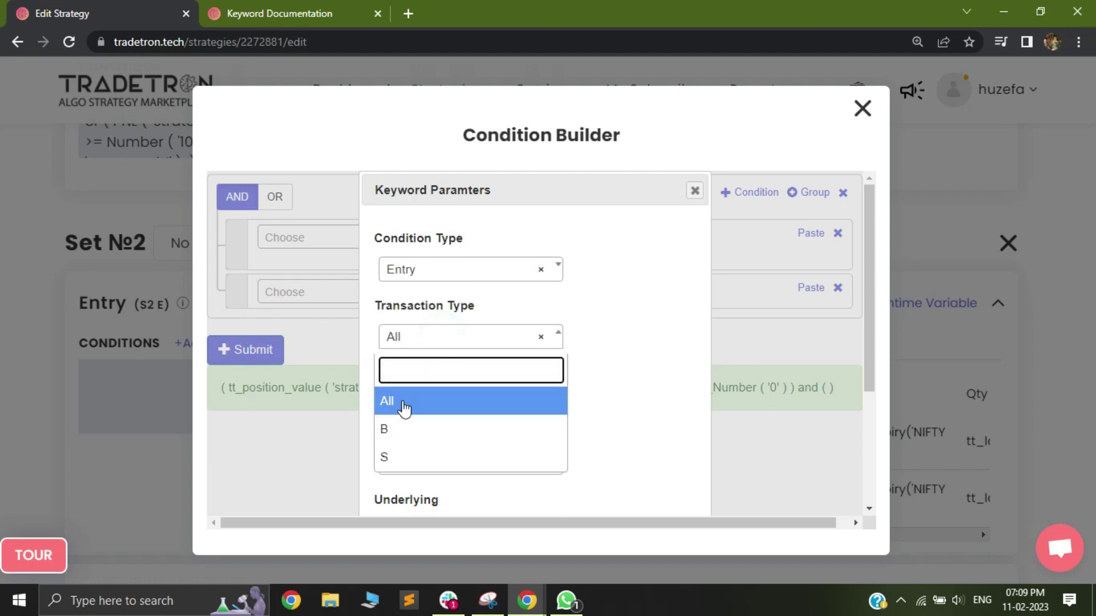
{"action": "left_click", "coordinate": [440, 337]}
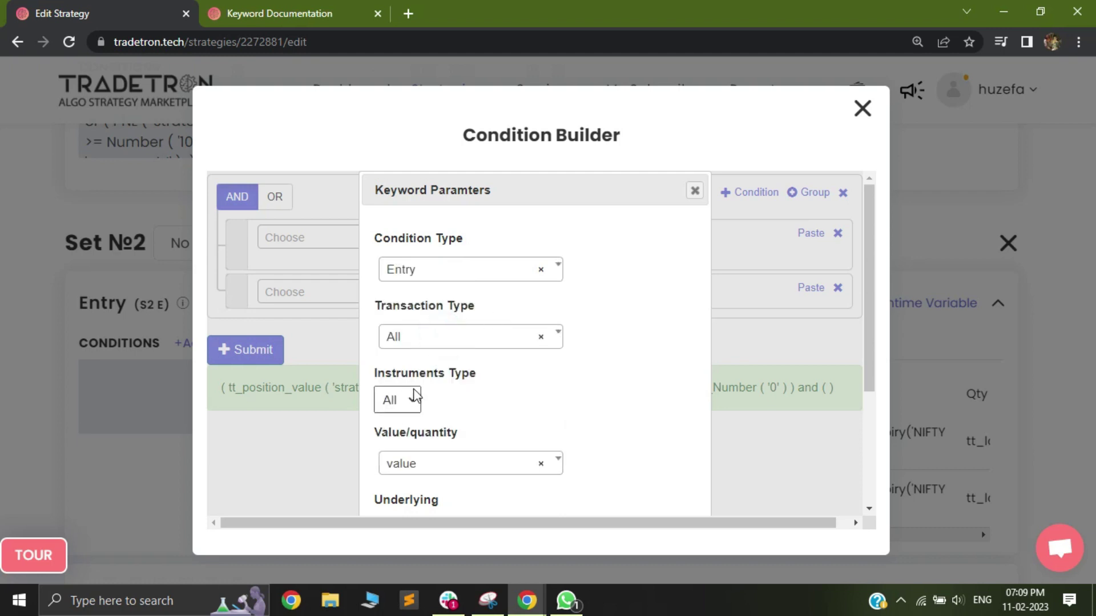
{"action": "left_click", "coordinate": [450, 338]}
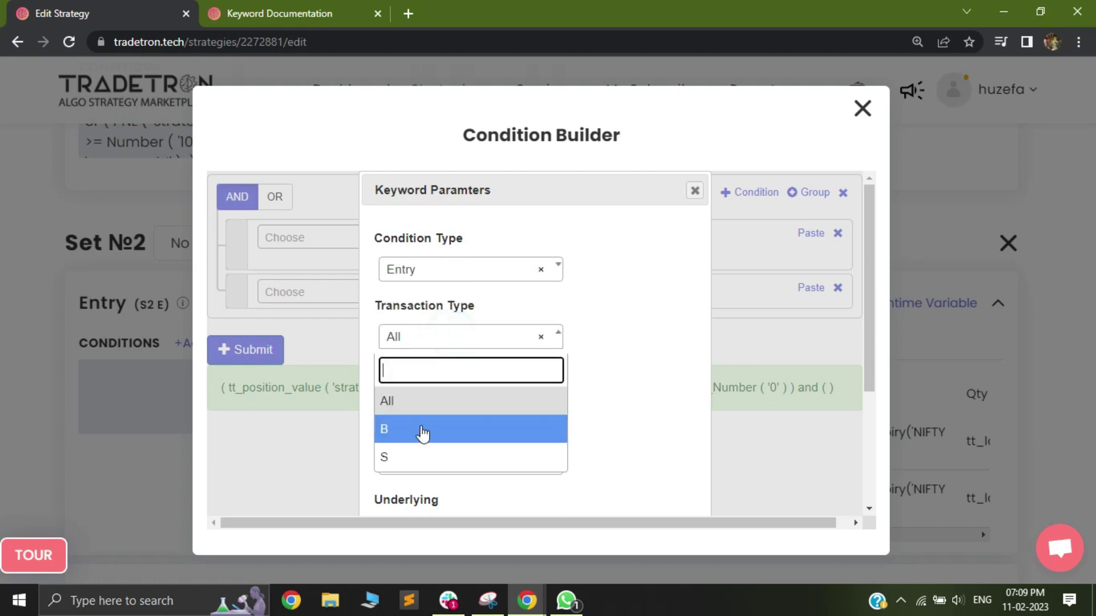
{"action": "left_click", "coordinate": [409, 457]}
{"action": "left_click", "coordinate": [411, 403]}
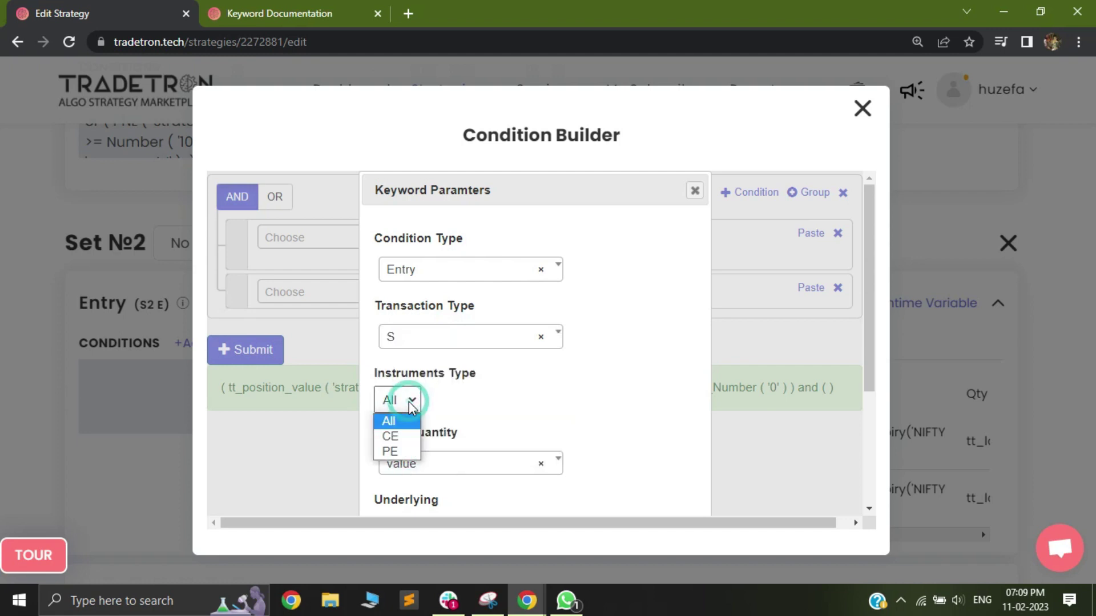
{"action": "left_click", "coordinate": [429, 399]}
{"action": "left_click", "coordinate": [437, 465]}
{"action": "left_click", "coordinate": [421, 402]}
Choose NIFTY 50 as the underlying of the second row's Positions Detail keyword and accept the parameters.
{"action": "scroll", "coordinate": [487, 450], "scroll_direction": "down", "scroll_amount": 3}
{"action": "left_click", "coordinate": [436, 350]}
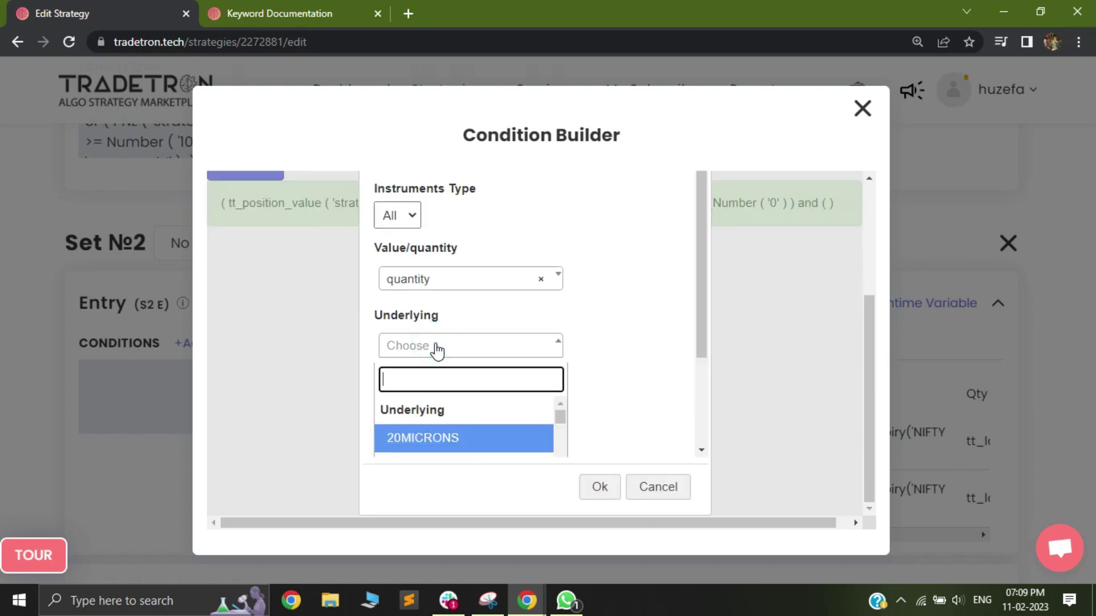
{"action": "type", "text": "NIFTY 50"}
{"action": "key", "text": "Return"}
{"action": "key", "text": "Tab"}
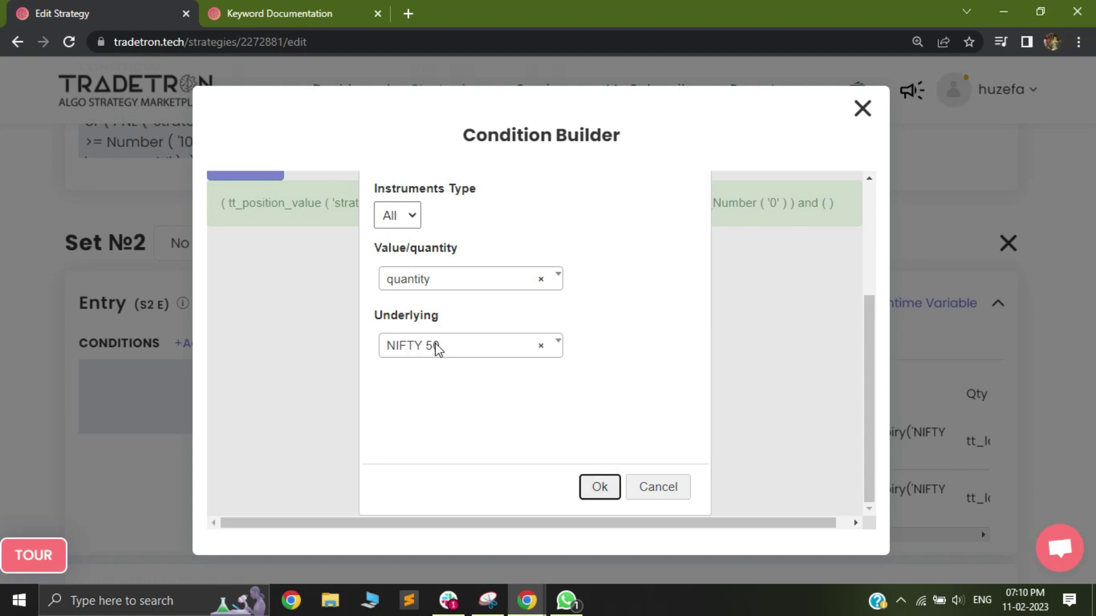
{"action": "key", "text": "Return"}
Complete the second condition with a != comparison against a copy of the first row's Number 0 block.
{"action": "left_click", "coordinate": [321, 289]}
{"action": "type", "text": "!"}
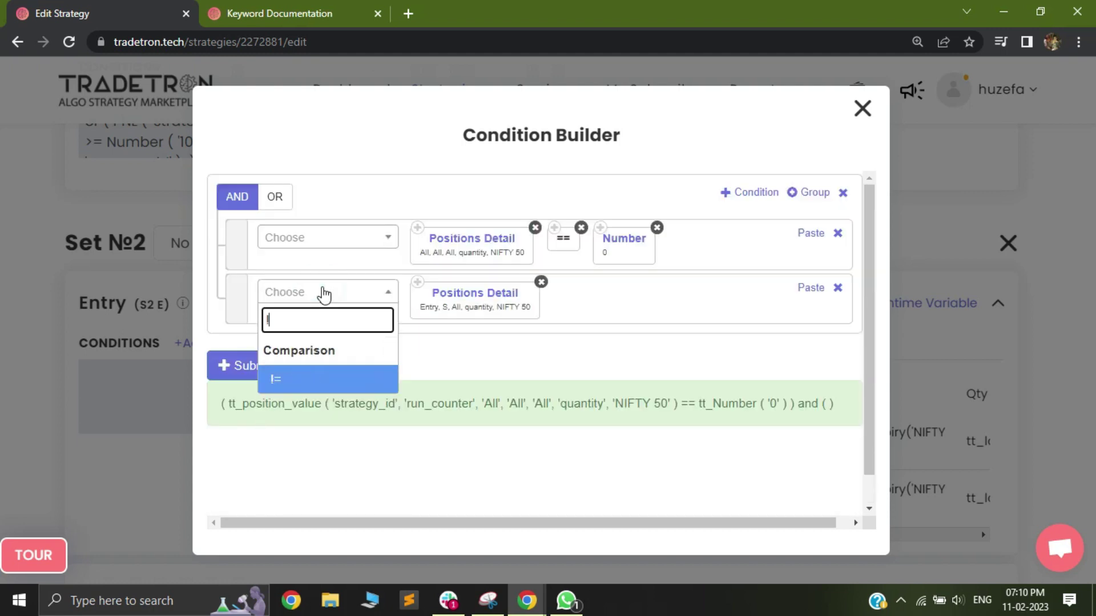
{"action": "left_click", "coordinate": [300, 384]}
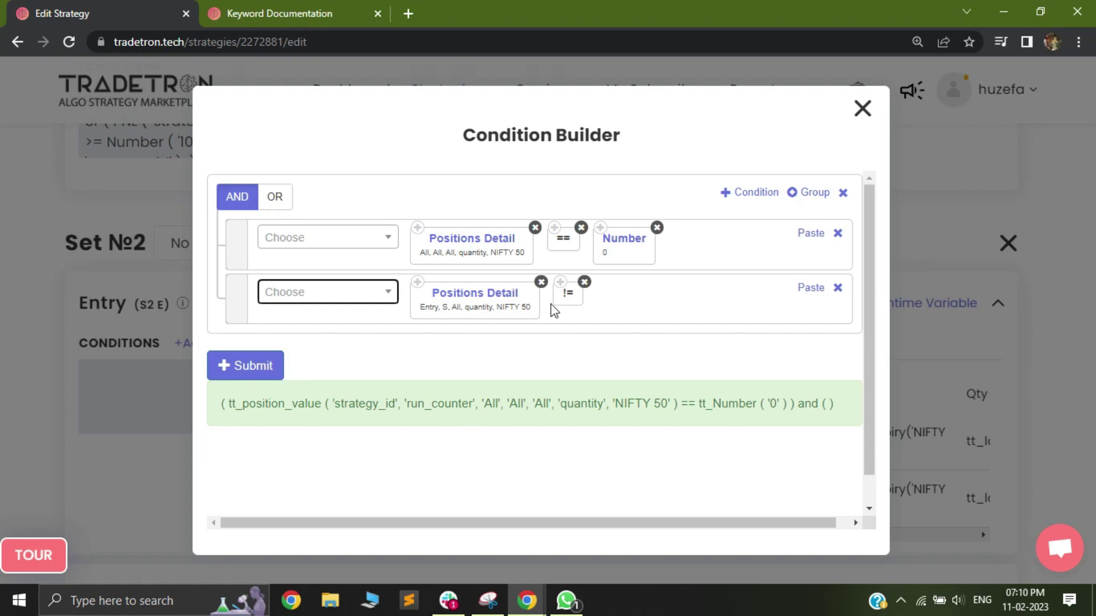
{"action": "left_click", "coordinate": [600, 228]}
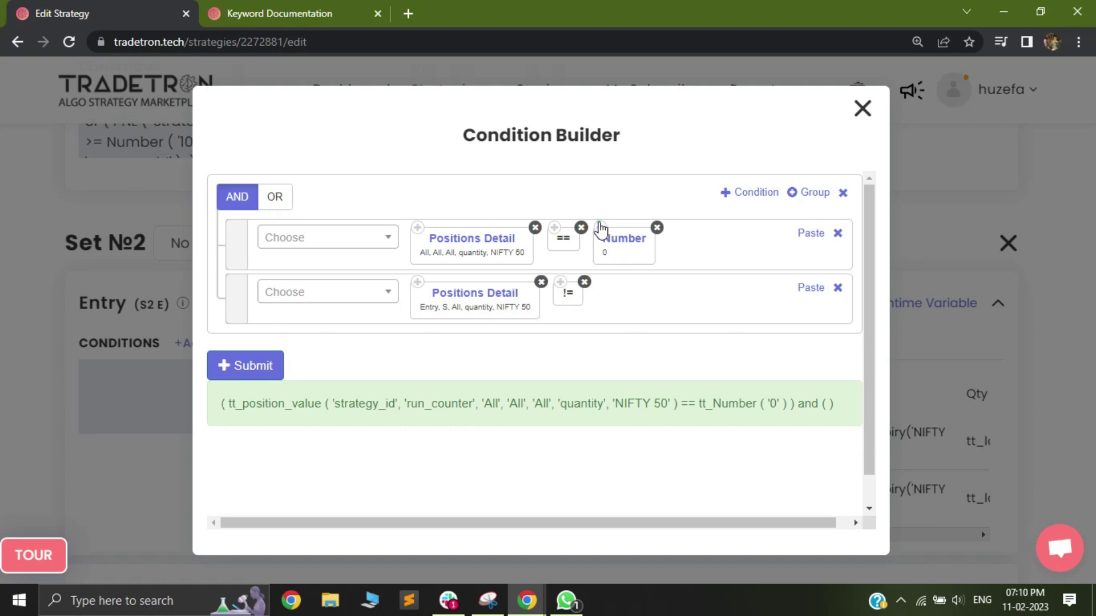
{"action": "left_click", "coordinate": [808, 288]}
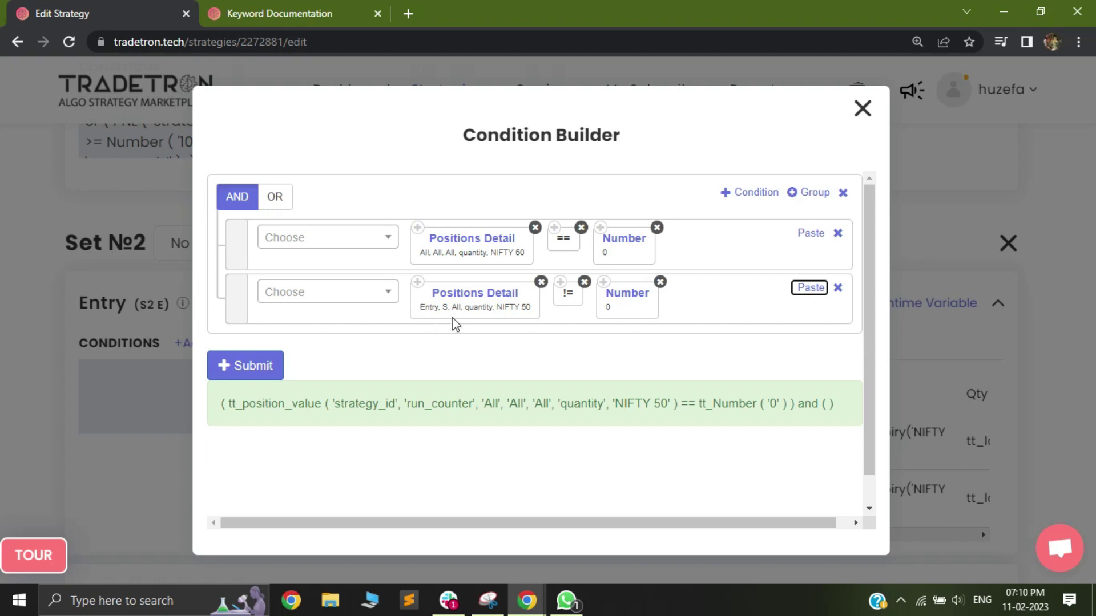
{"action": "left_click_drag", "start_coordinate": [250, 293], "coordinate": [246, 303]}
{"action": "left_click_drag", "start_coordinate": [239, 247], "coordinate": [244, 240]}
{"action": "left_click_drag", "start_coordinate": [243, 296], "coordinate": [292, 299]}
Delete the Positions Detail == Number 0 condition and add a nested OR group with two condition rows.
{"action": "left_click", "coordinate": [837, 234]}
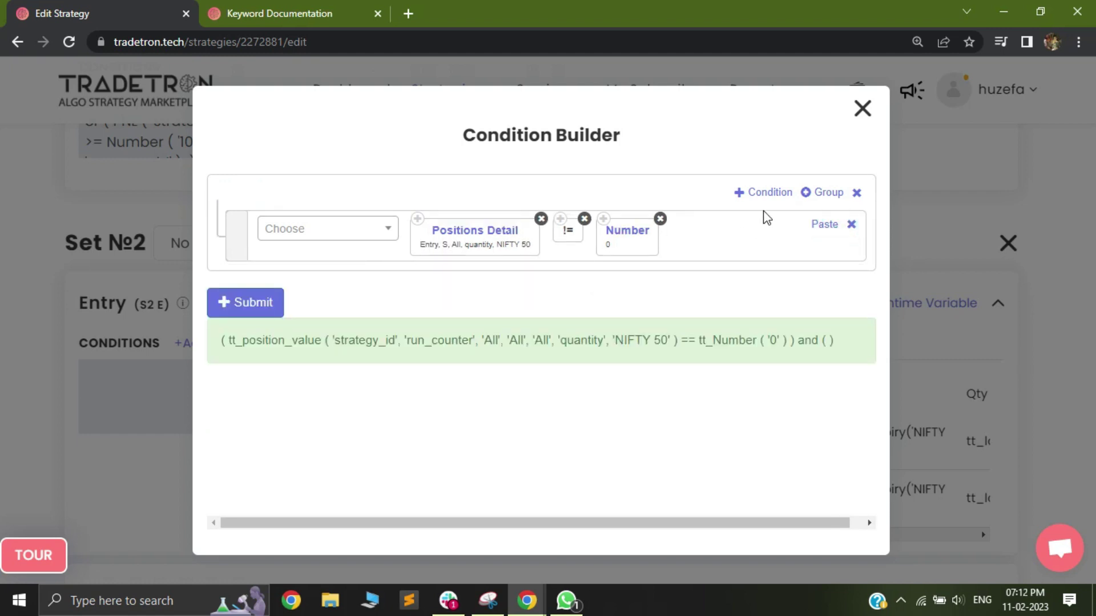
{"action": "left_click", "coordinate": [763, 193]}
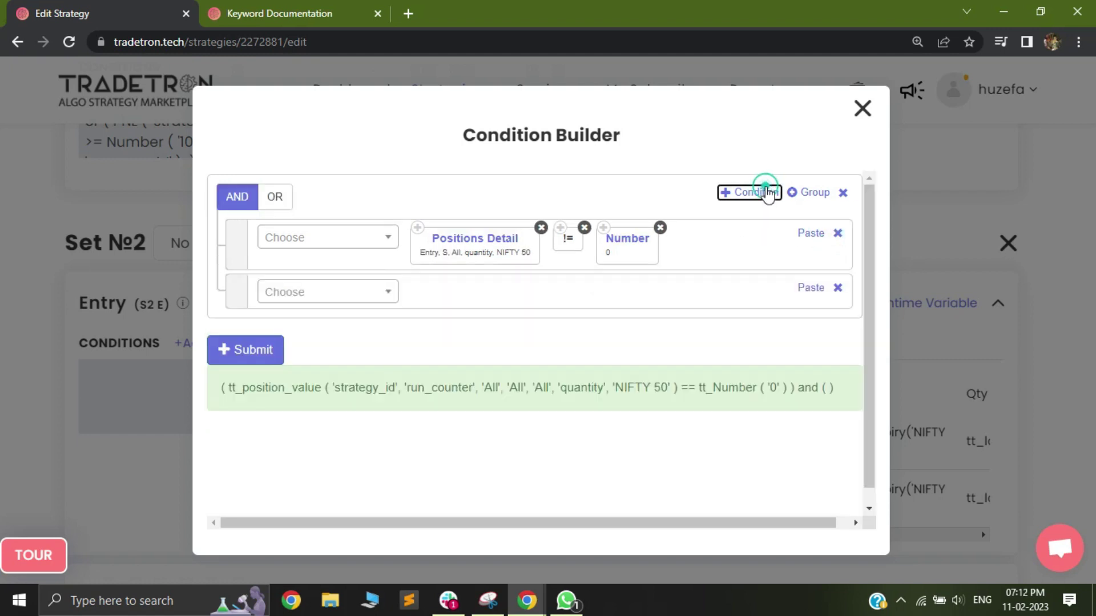
{"action": "left_click", "coordinate": [308, 298]}
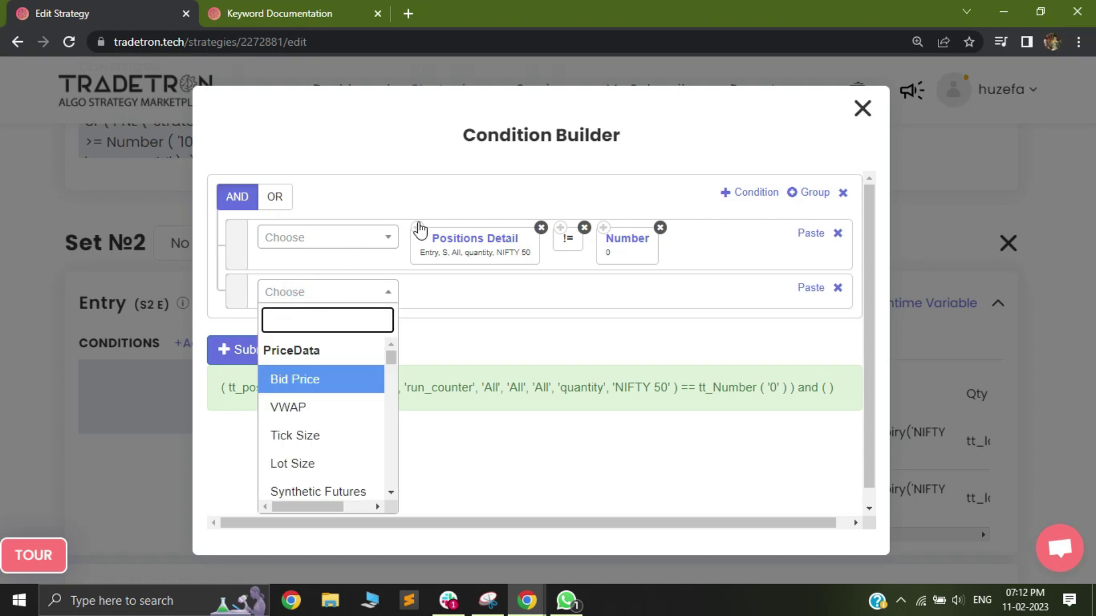
{"action": "left_click", "coordinate": [808, 192]}
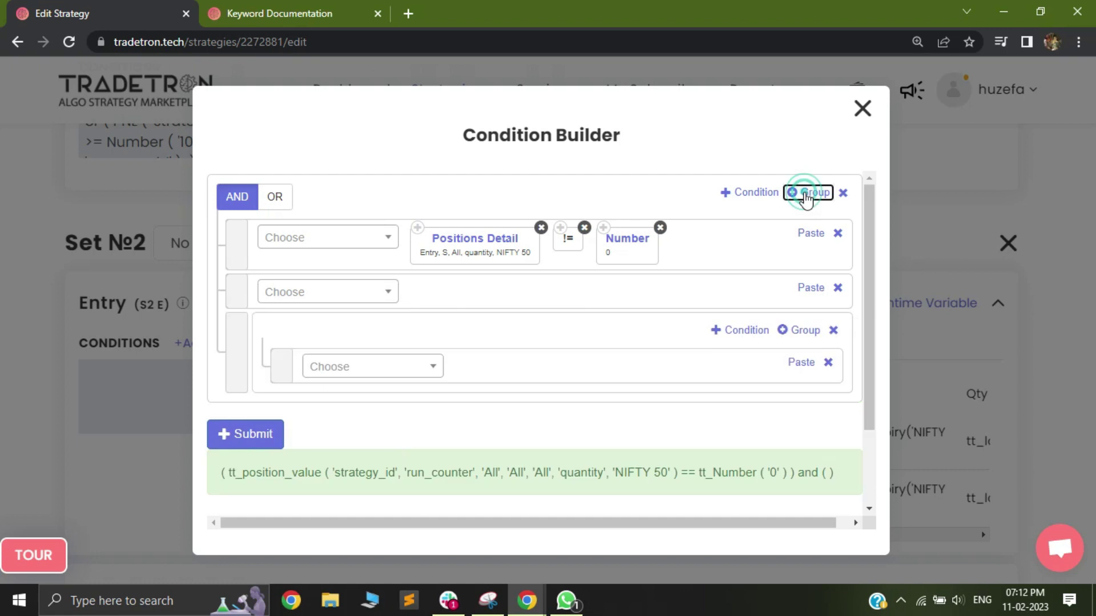
{"action": "left_click", "coordinate": [837, 290]}
{"action": "left_click", "coordinate": [741, 291]}
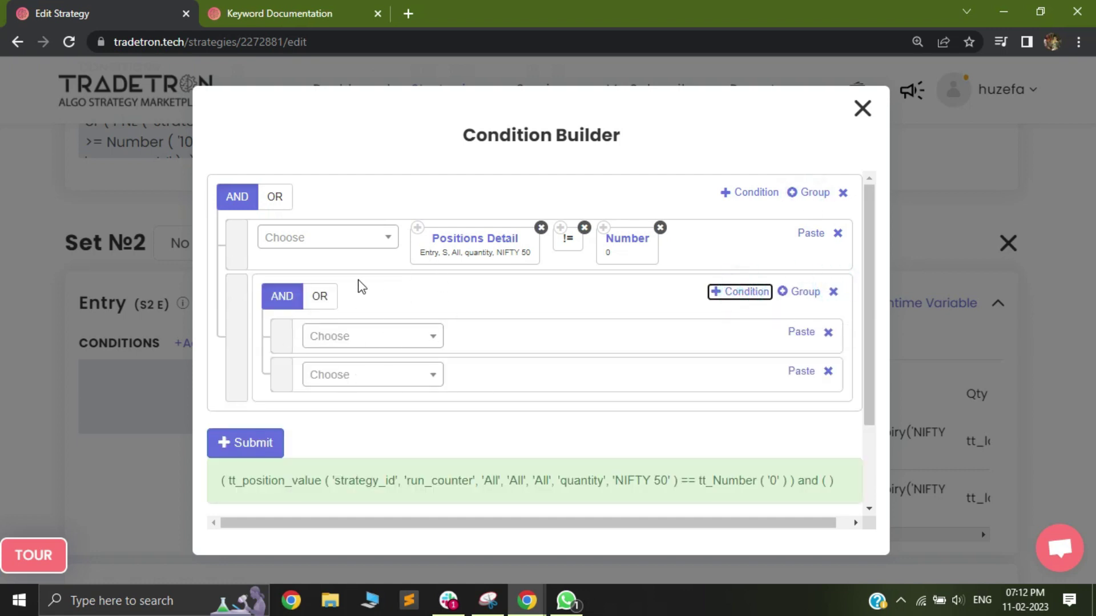
{"action": "left_click", "coordinate": [319, 299]}
Copy the Entry, S Positions Detail block into the OR group's first row and add the == operator.
{"action": "left_click", "coordinate": [417, 228]}
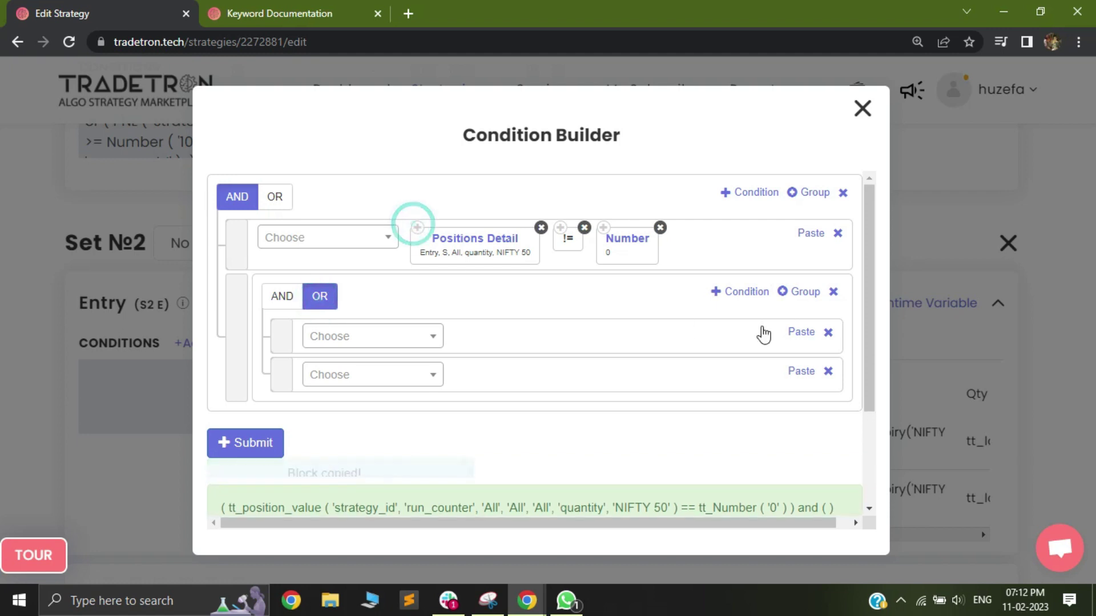
{"action": "left_click", "coordinate": [801, 332]}
{"action": "left_click", "coordinate": [374, 346]}
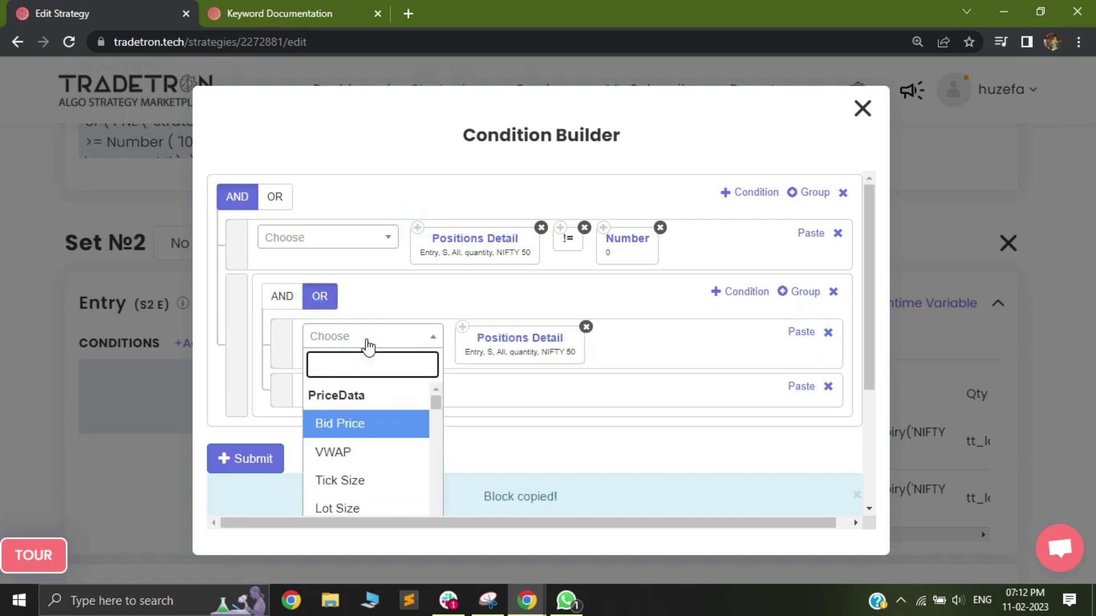
{"action": "type", "text": "="}
{"action": "left_click", "coordinate": [325, 479]}
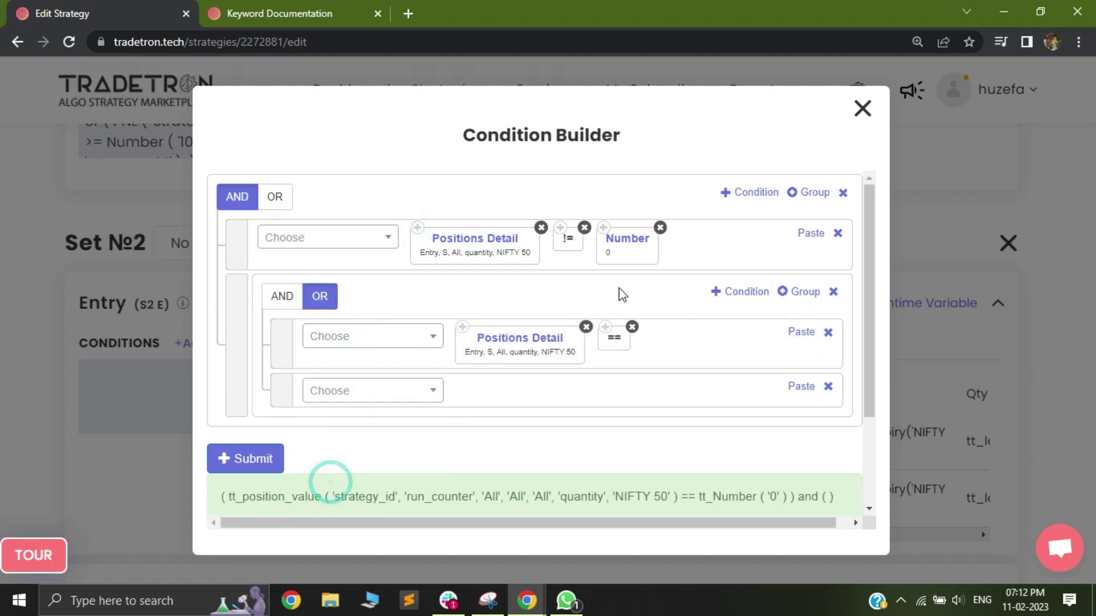
Copy the Number block into the OR group's first row and set its value to -100.
{"action": "left_click", "coordinate": [603, 228]}
{"action": "left_click", "coordinate": [801, 331]}
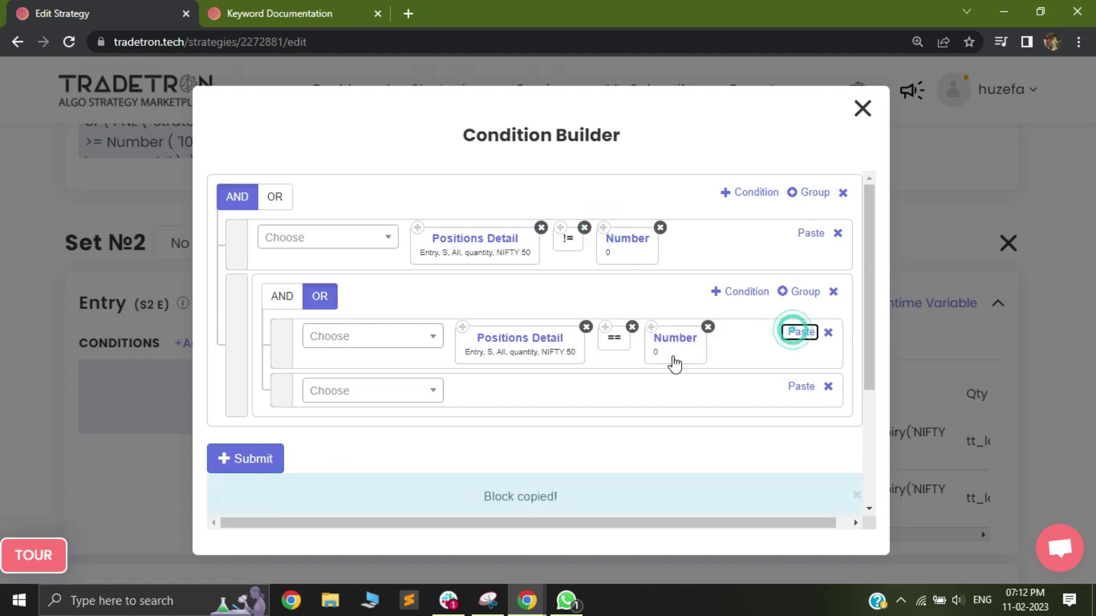
{"action": "left_click", "coordinate": [674, 340]}
{"action": "double_click", "coordinate": [448, 263]}
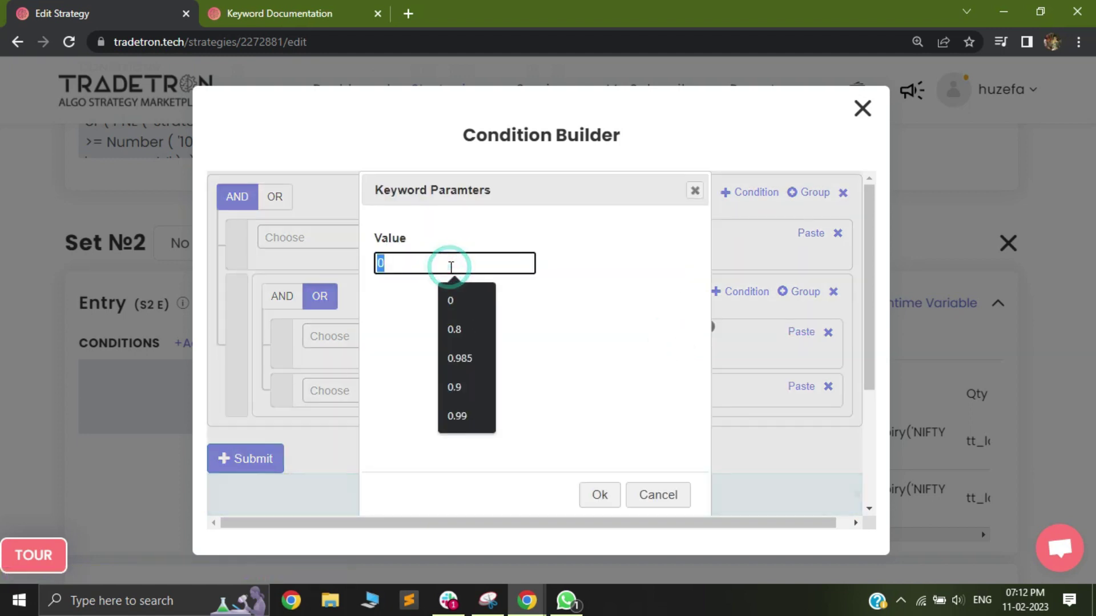
{"action": "type", "text": "-100"}
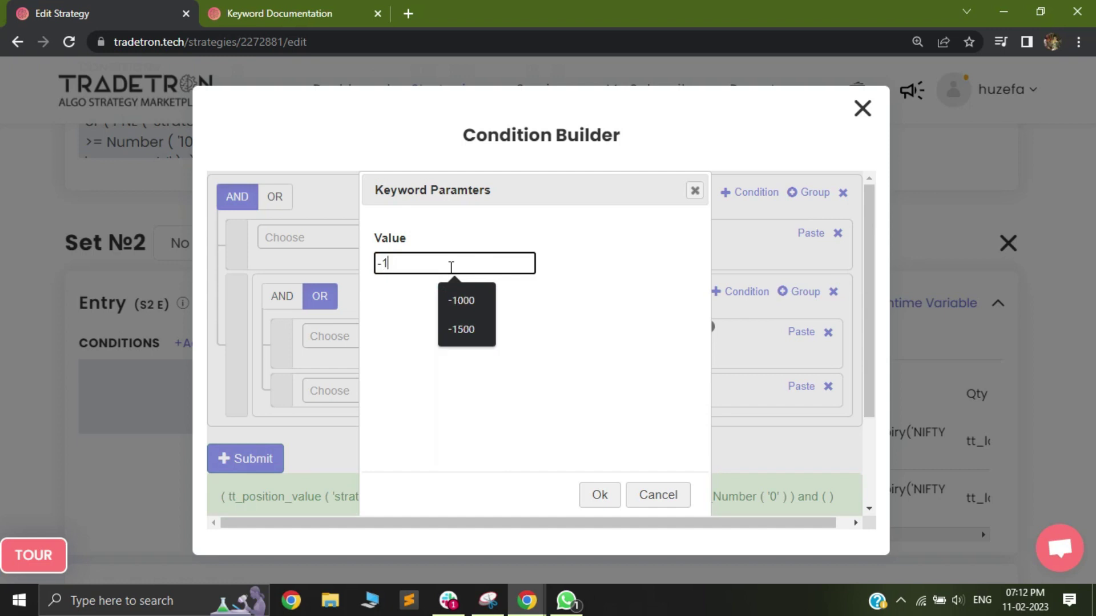
{"action": "left_click", "coordinate": [599, 495]}
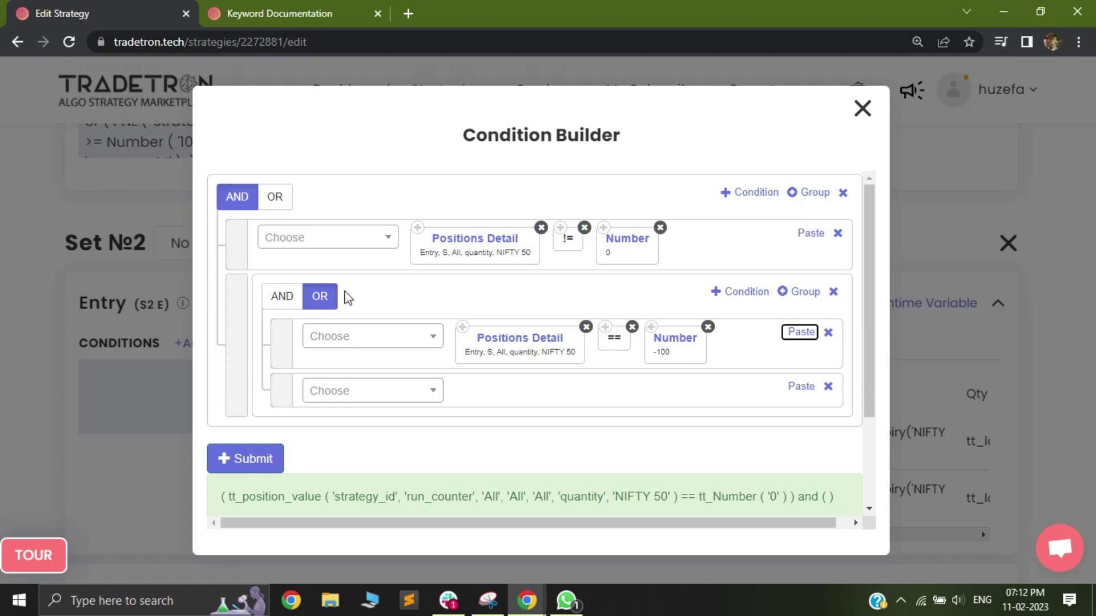
Copy the Positions Detail block into the OR group's second row followed by the == operator.
{"action": "left_click", "coordinate": [462, 329]}
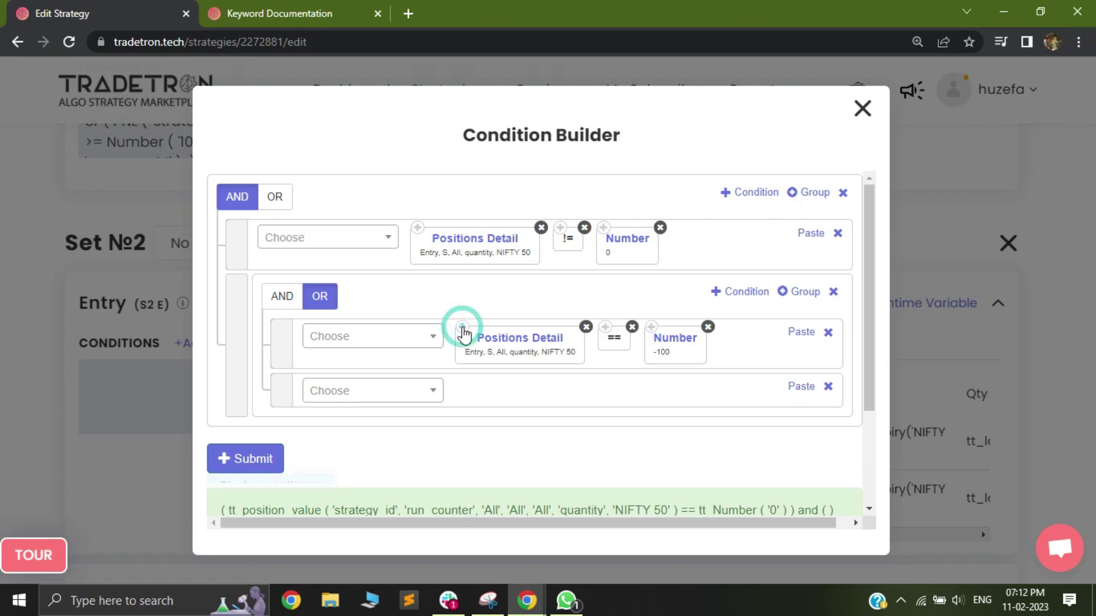
{"action": "left_click", "coordinate": [800, 388]}
{"action": "left_click", "coordinate": [391, 391]}
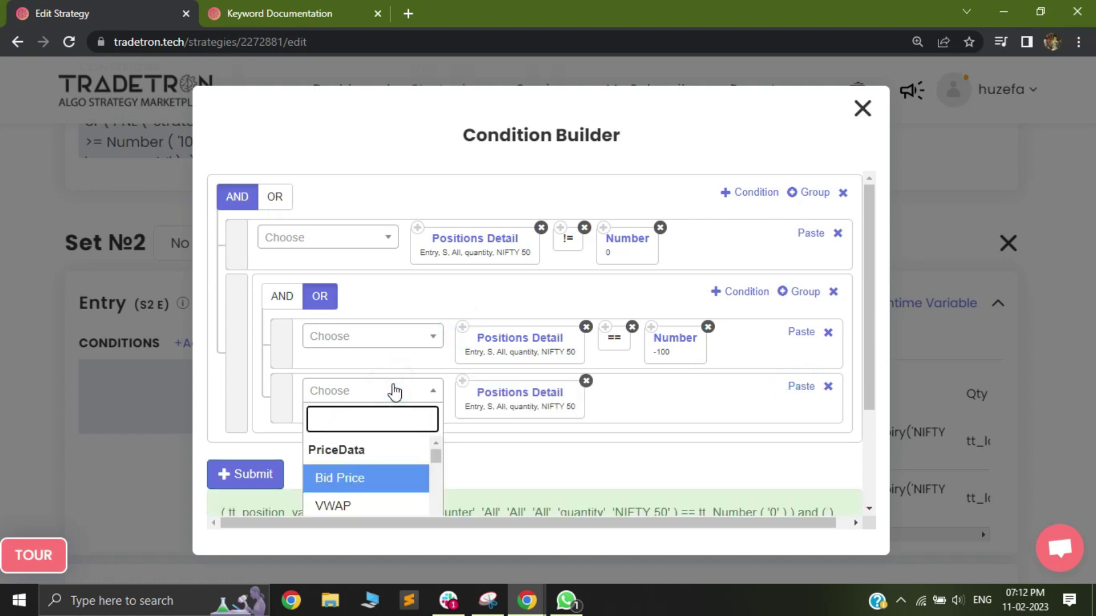
{"action": "type", "text": "="}
{"action": "left_click", "coordinate": [368, 337]}
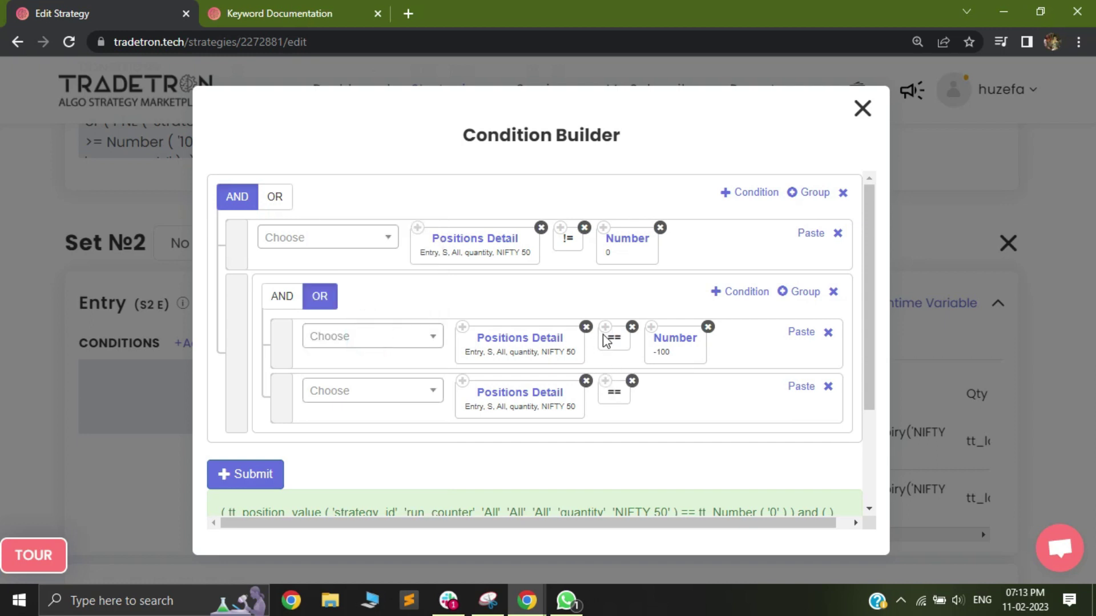
Copy the -100 Number block into the OR group's second row and change the copy's value to -200.
{"action": "left_click", "coordinate": [651, 327]}
{"action": "left_click", "coordinate": [801, 388]}
{"action": "left_click", "coordinate": [673, 393]}
{"action": "double_click", "coordinate": [457, 263]}
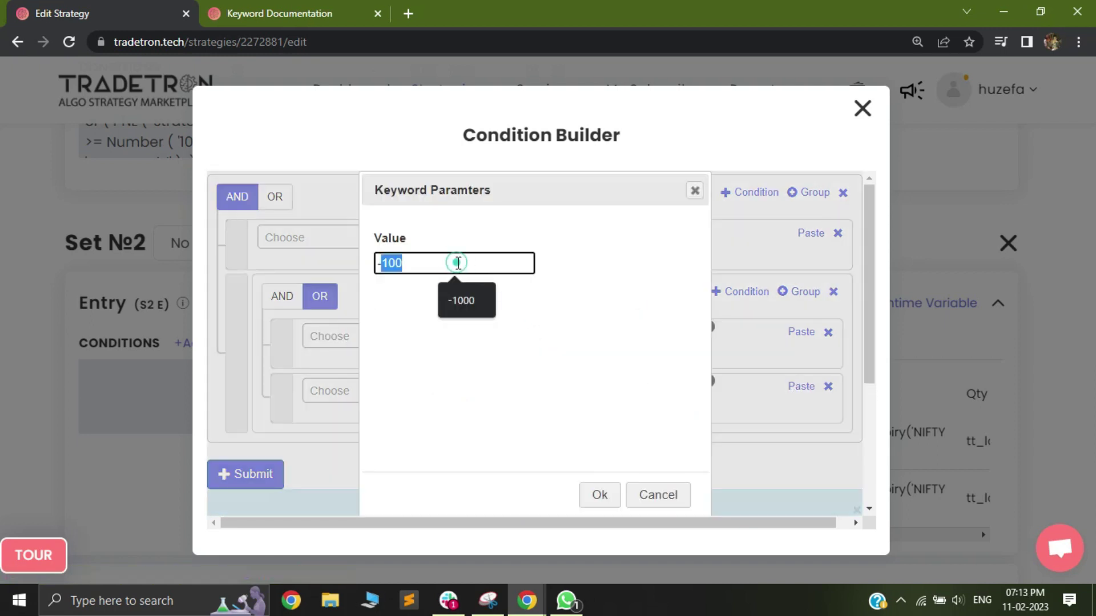
{"action": "type", "text": "200"}
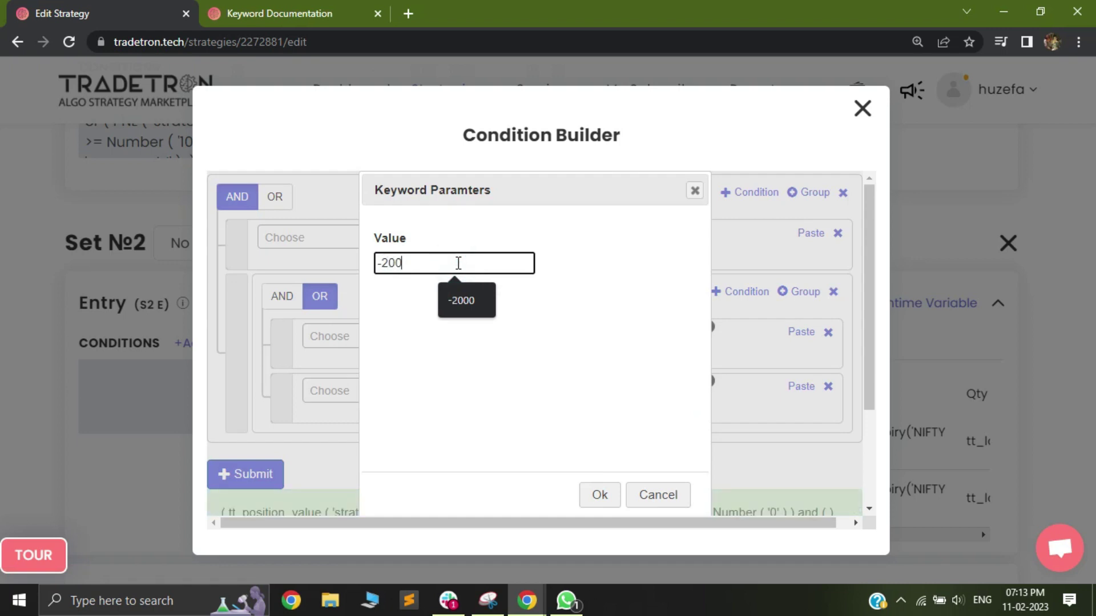
{"action": "left_click", "coordinate": [599, 495]}
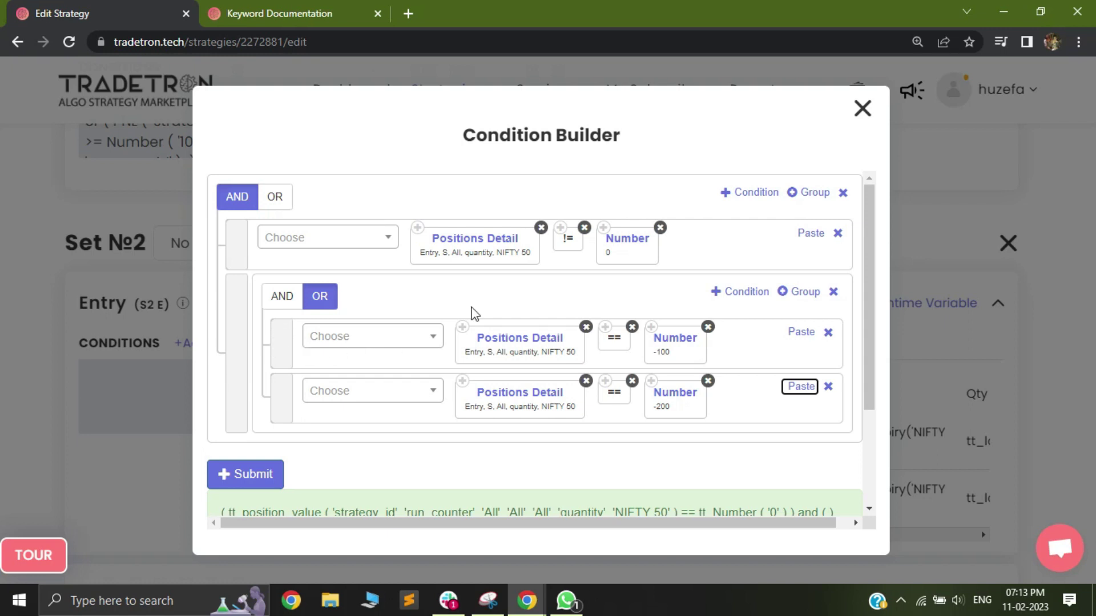
{"action": "mouse_move", "coordinate": [282, 342]}
{"action": "left_mouse_down"}
{"action": "mouse_move", "coordinate": [284, 320]}
{"action": "mouse_move", "coordinate": [296, 340]}
{"action": "left_mouse_up"}
{"action": "left_click_drag", "start_coordinate": [286, 406], "coordinate": [294, 416]}
Multiply the -100 Number in the OR group's first row by the Multiplier keyword.
{"action": "left_click", "coordinate": [374, 340]}
{"action": "type", "text": "*"}
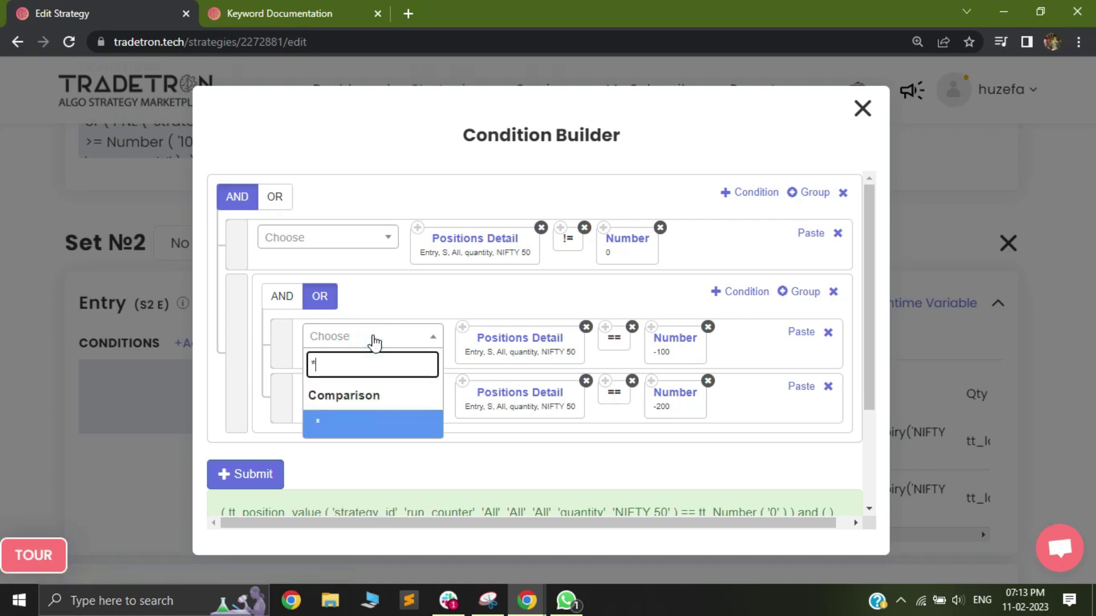
{"action": "left_click", "coordinate": [351, 422]}
{"action": "left_click", "coordinate": [365, 339]}
{"action": "type", "text": "mult"}
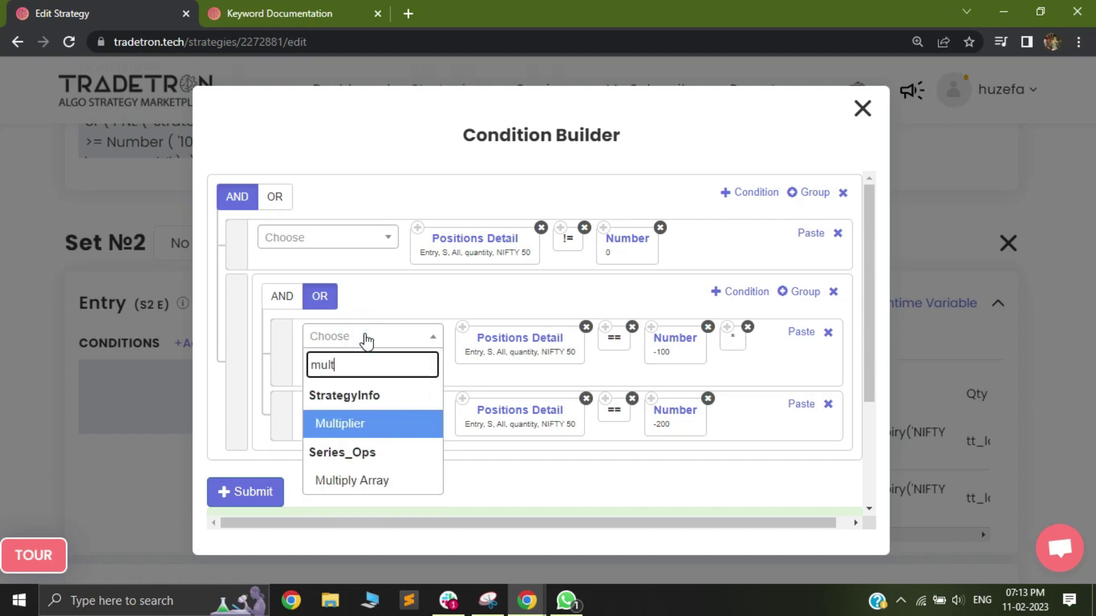
{"action": "left_click", "coordinate": [374, 425]}
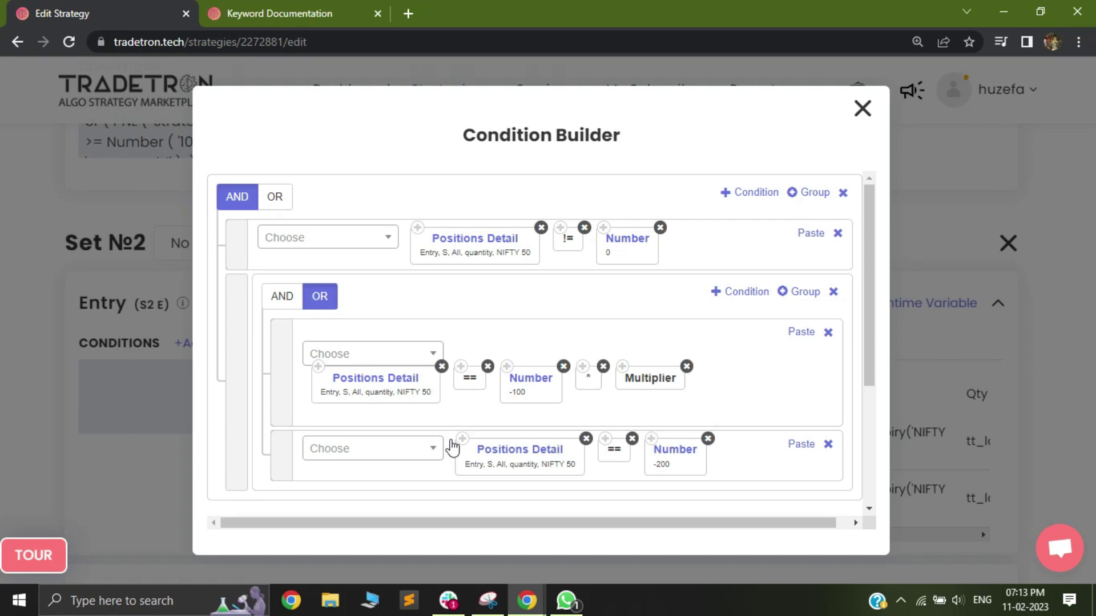
Multiply the -200 Number in the OR group's second row by the Multiplier keyword, copying both blocks from the first row.
{"action": "left_click", "coordinate": [582, 367]}
{"action": "left_click", "coordinate": [806, 445]}
{"action": "left_click", "coordinate": [624, 377]}
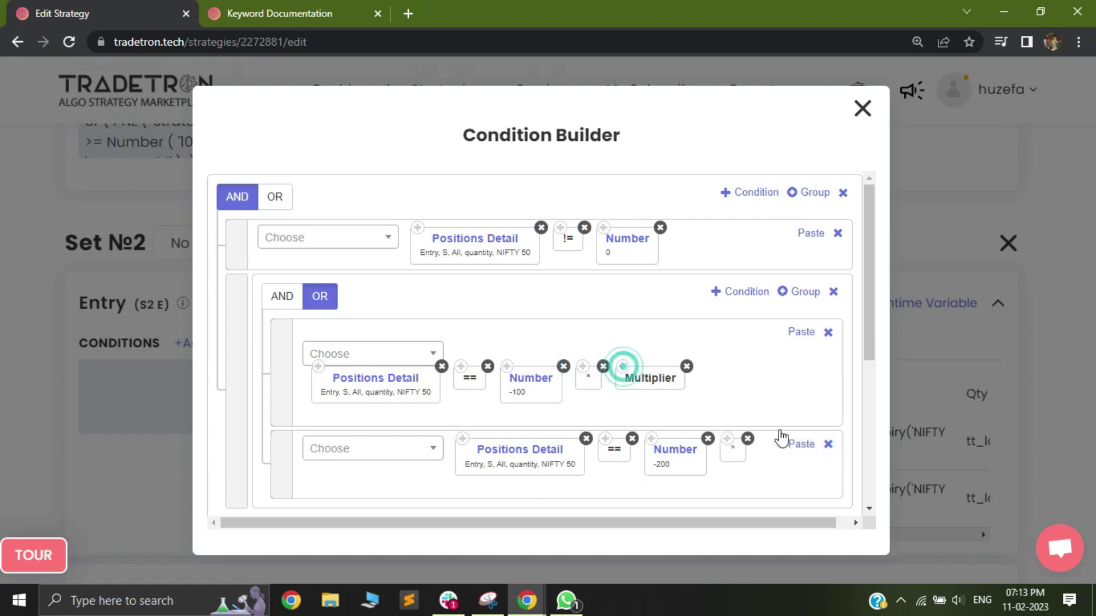
{"action": "left_click", "coordinate": [802, 447]}
Review the completed AND/OR condition and submit it as Set 2's entry condition.
{"action": "scroll", "coordinate": [616, 400], "scroll_direction": "down", "scroll_amount": 5}
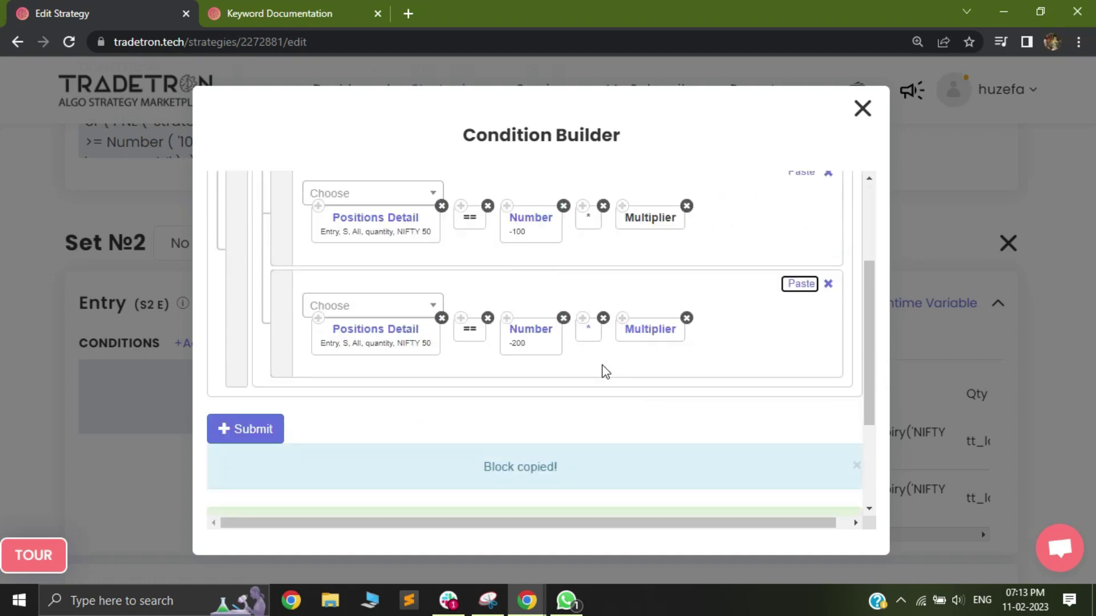
{"action": "scroll", "coordinate": [514, 377], "scroll_direction": "up", "scroll_amount": 3}
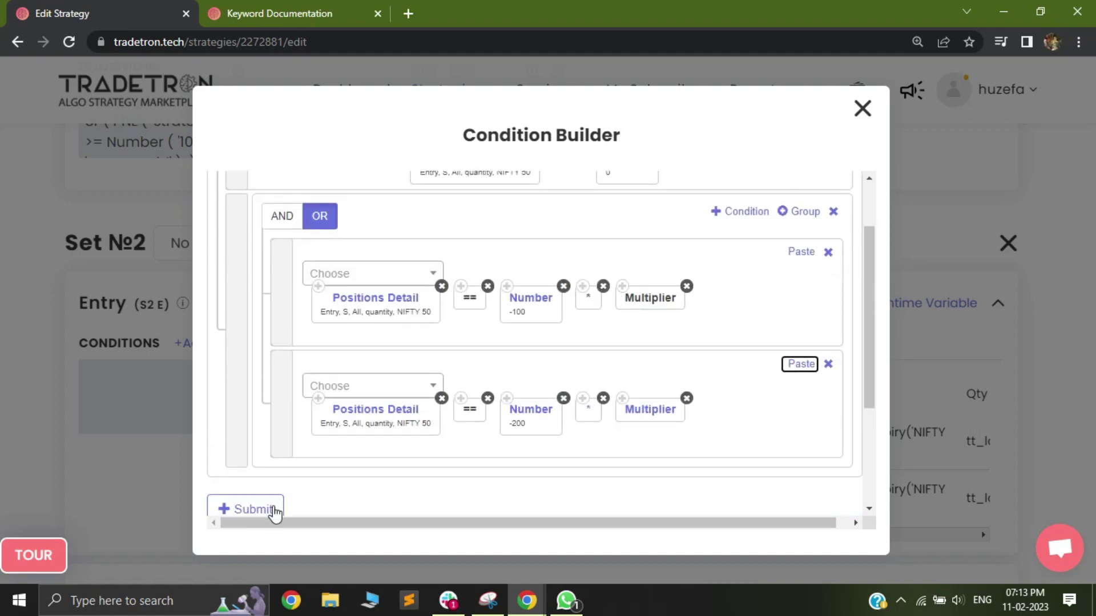
{"action": "scroll", "coordinate": [639, 407], "scroll_direction": "up", "scroll_amount": 2}
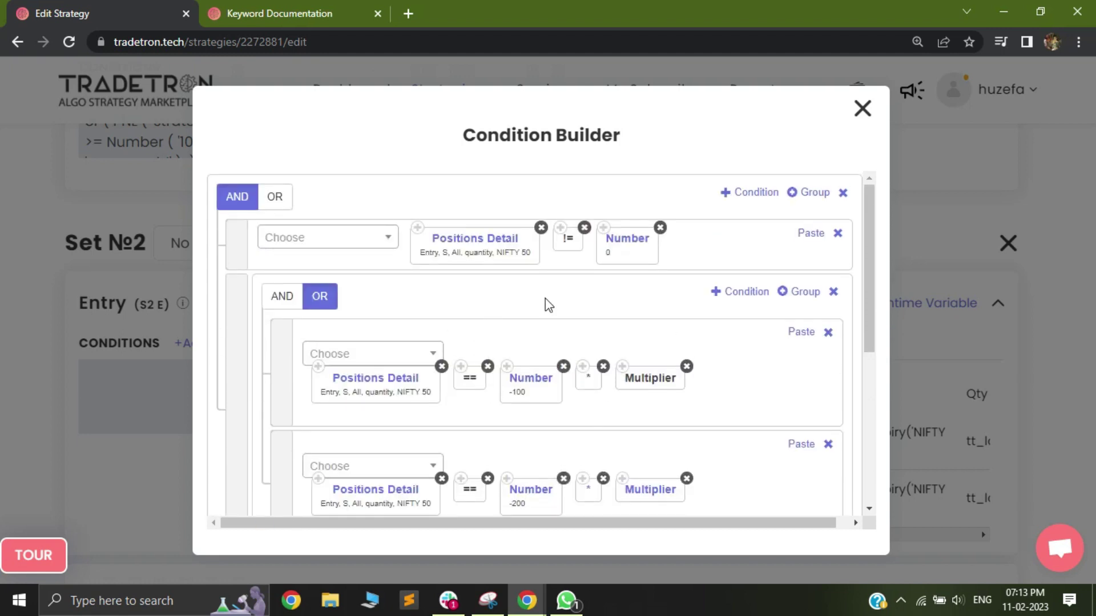
{"action": "left_click", "coordinate": [862, 111]}
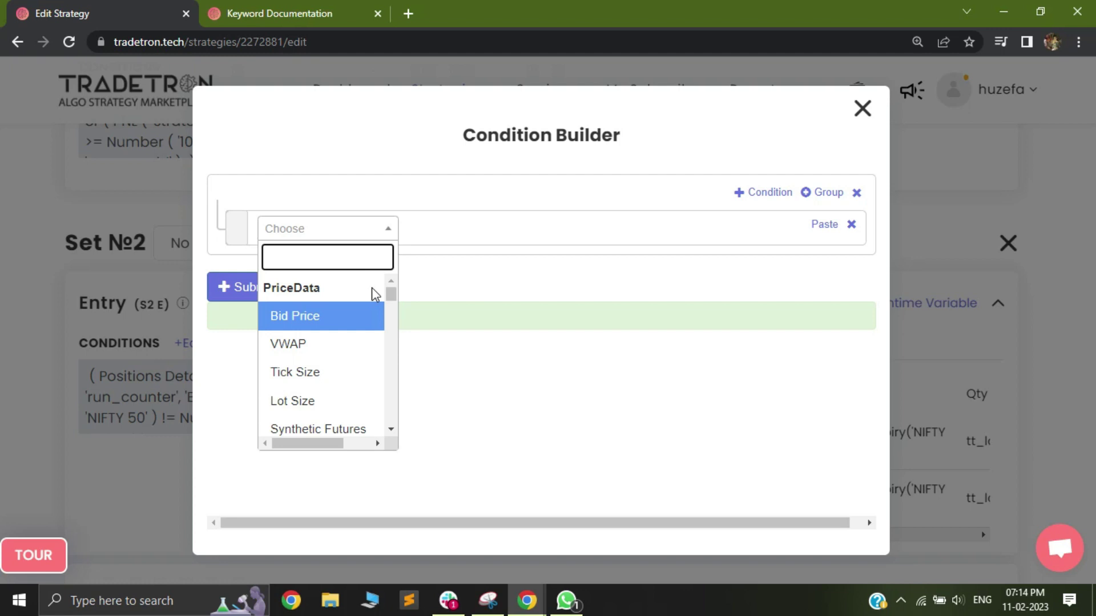
Add a Positions Detail keyword to a blank condition with Entry, All transactions, All instruments, count and no underlying.
{"action": "type", "text": "pos"}
{"action": "key", "text": "Down"}
{"action": "key", "text": "Down"}
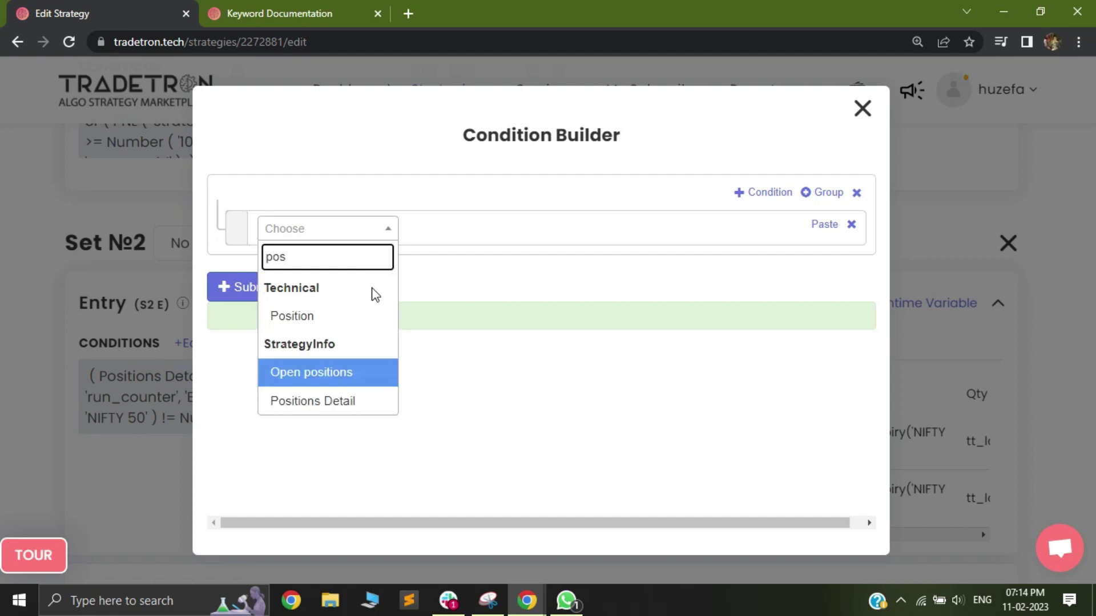
{"action": "key", "text": "Return"}
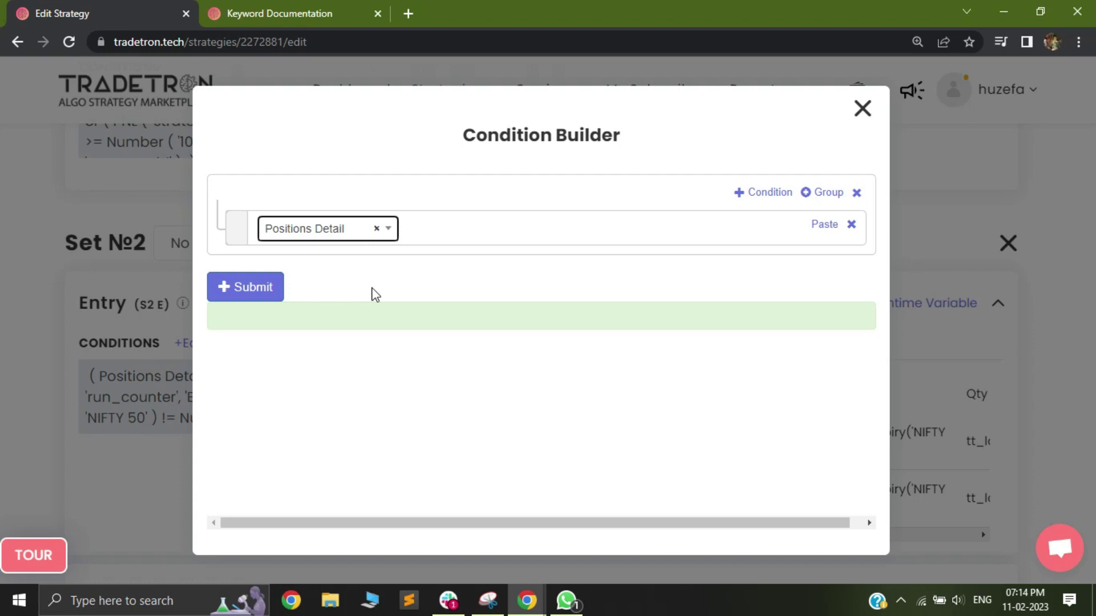
{"action": "left_click", "coordinate": [431, 274]}
{"action": "left_click", "coordinate": [412, 360]}
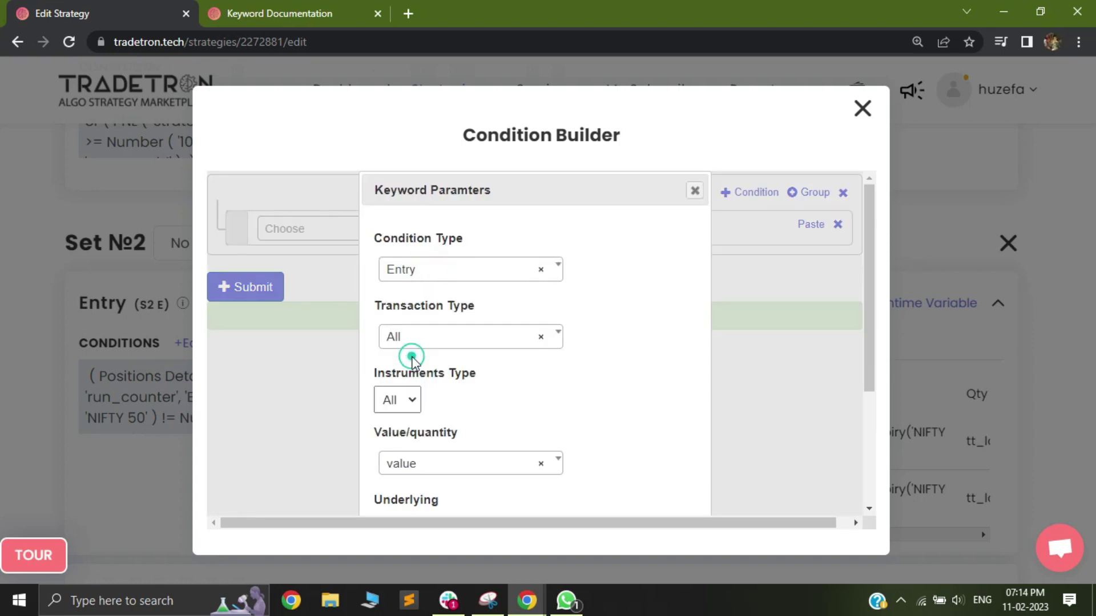
{"action": "scroll", "coordinate": [429, 414], "scroll_direction": "down", "scroll_amount": 1}
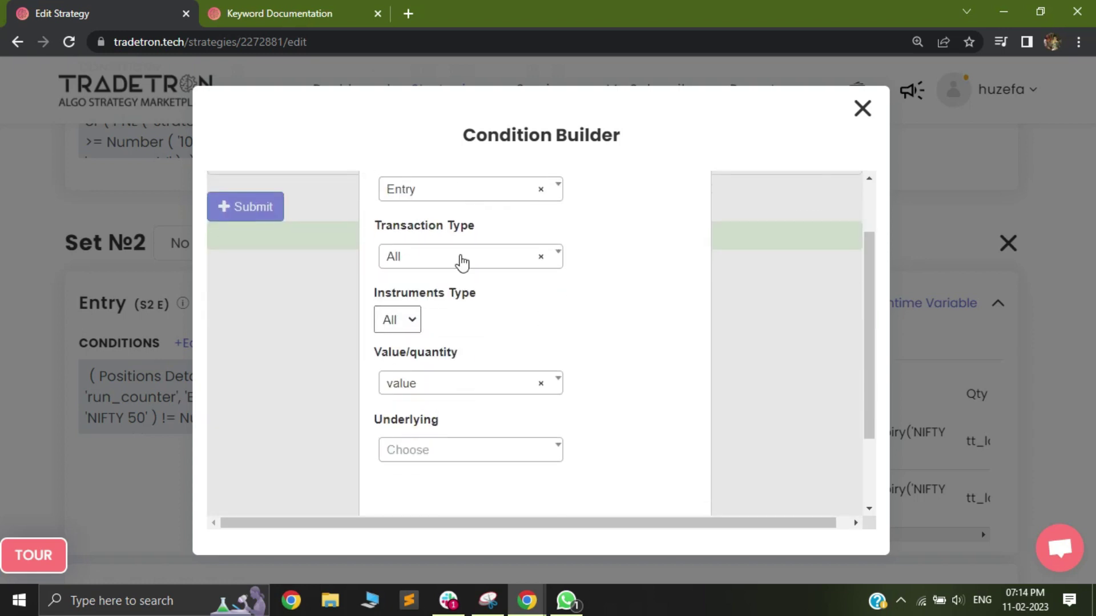
{"action": "left_click", "coordinate": [450, 384]}
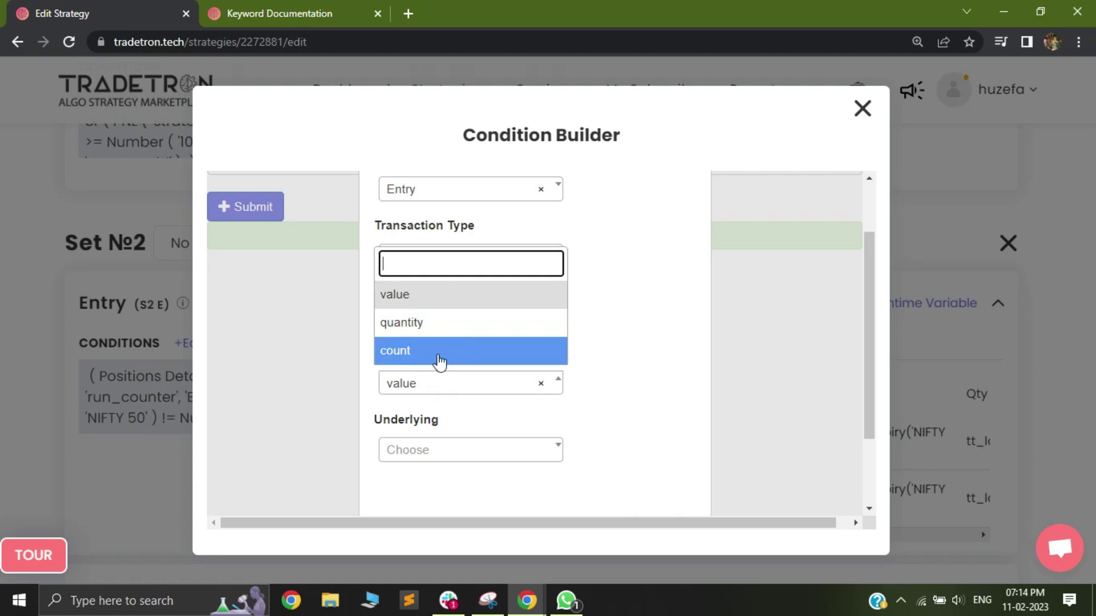
{"action": "left_click", "coordinate": [439, 360]}
{"action": "left_click_drag", "start_coordinate": [372, 420], "coordinate": [465, 445]}
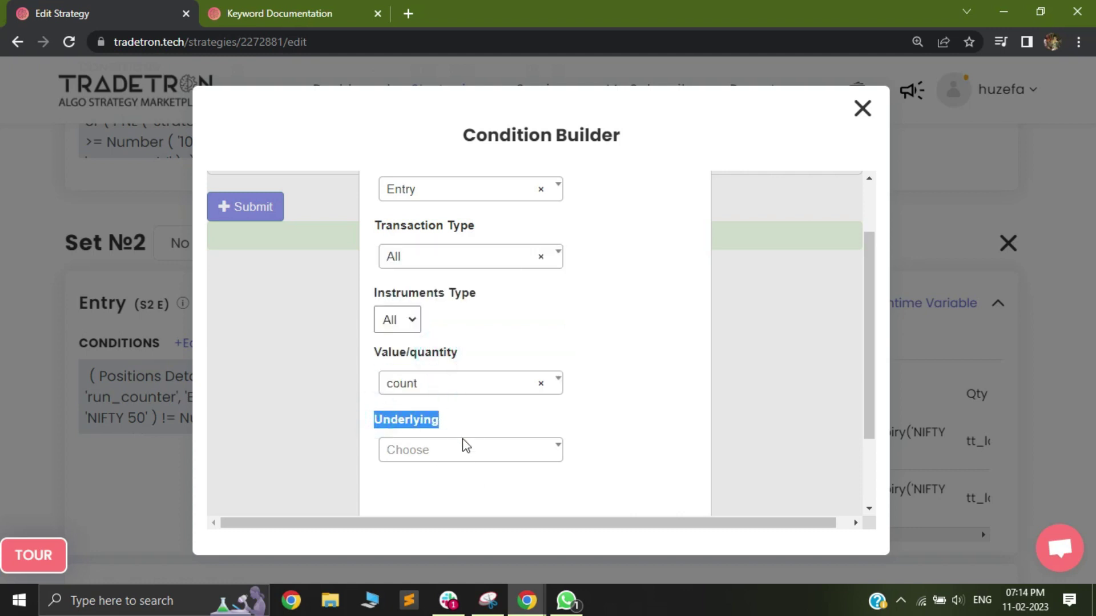
{"action": "scroll", "coordinate": [570, 485], "scroll_direction": "down", "scroll_amount": 1}
{"action": "left_click", "coordinate": [612, 514]}
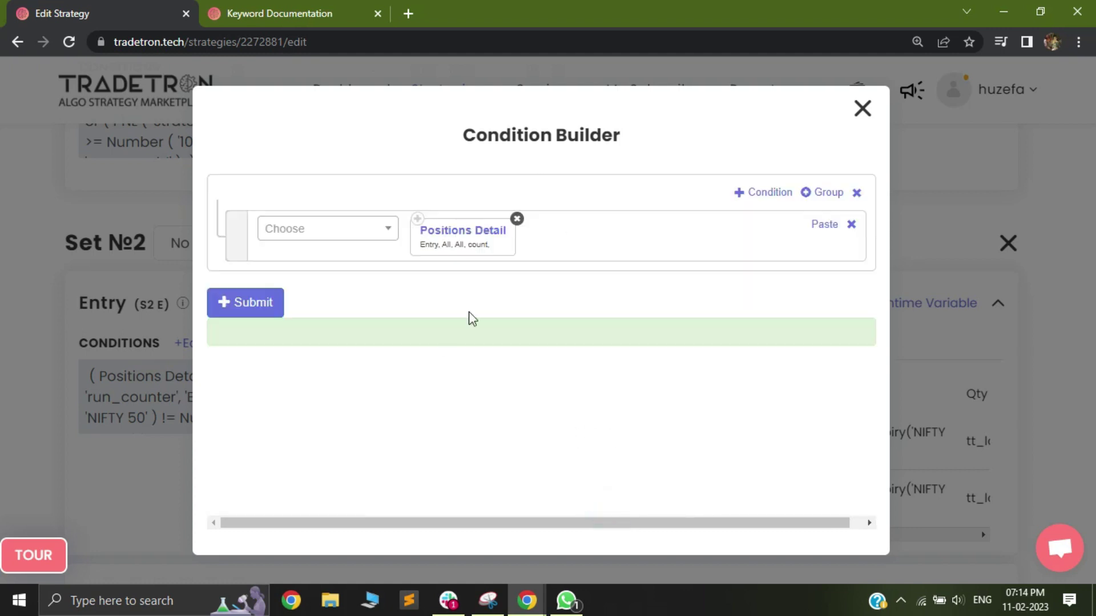
Complete the example condition with the < operator and a Number of 5, and close the builder without submitting.
{"action": "left_click", "coordinate": [298, 231]}
{"action": "type", "text": "<"}
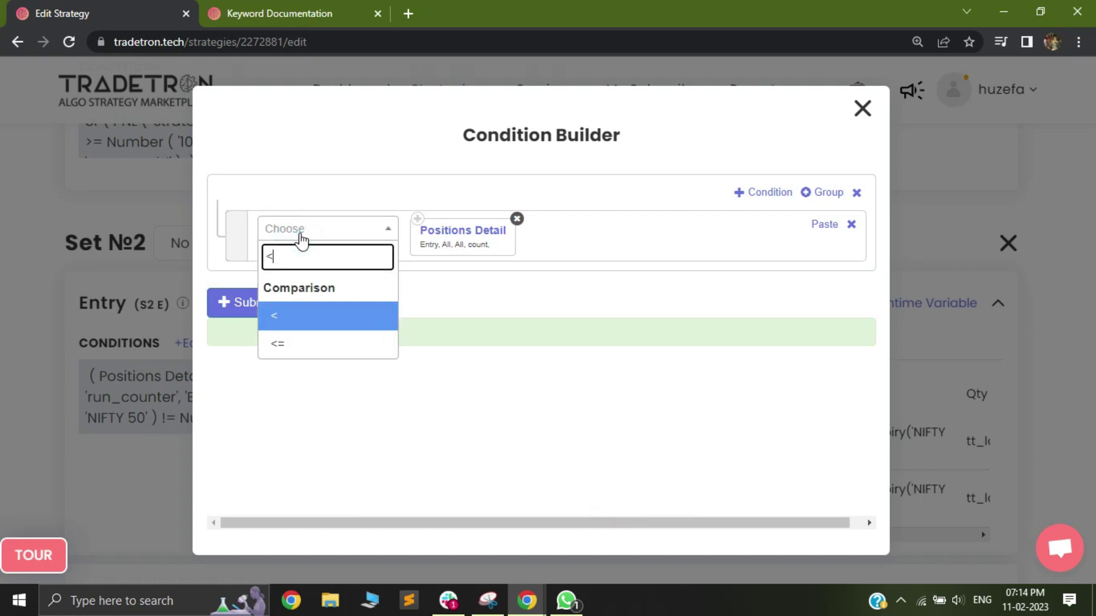
{"action": "left_click", "coordinate": [363, 313]}
{"action": "left_click", "coordinate": [332, 236]}
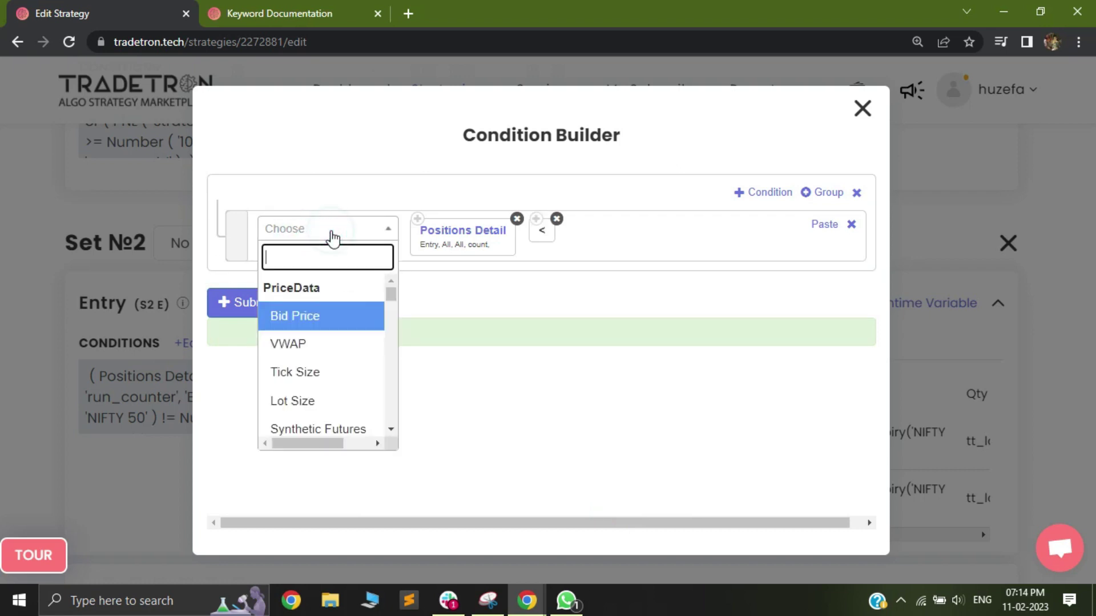
{"action": "type", "text": "num"}
{"action": "left_click", "coordinate": [319, 416]}
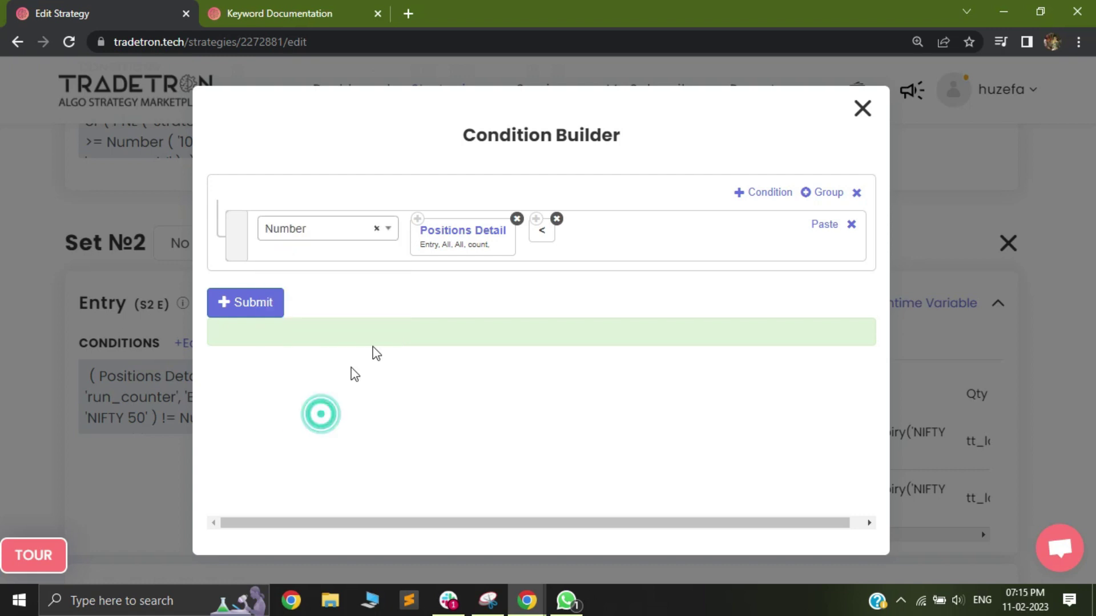
{"action": "double_click", "coordinate": [395, 262]}
{"action": "type", "text": "5"}
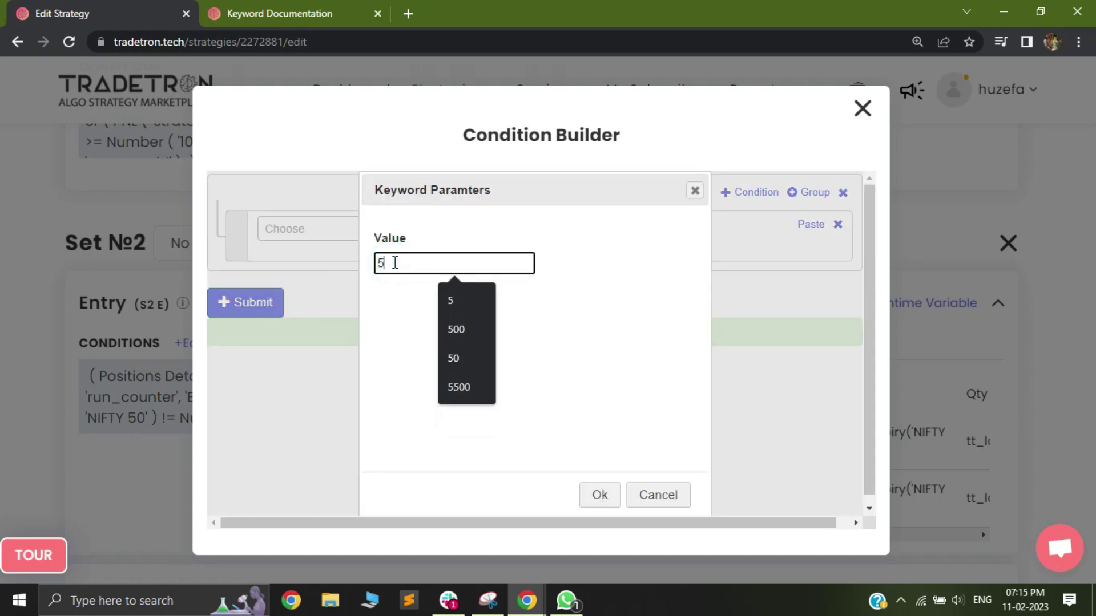
{"action": "left_click", "coordinate": [599, 495]}
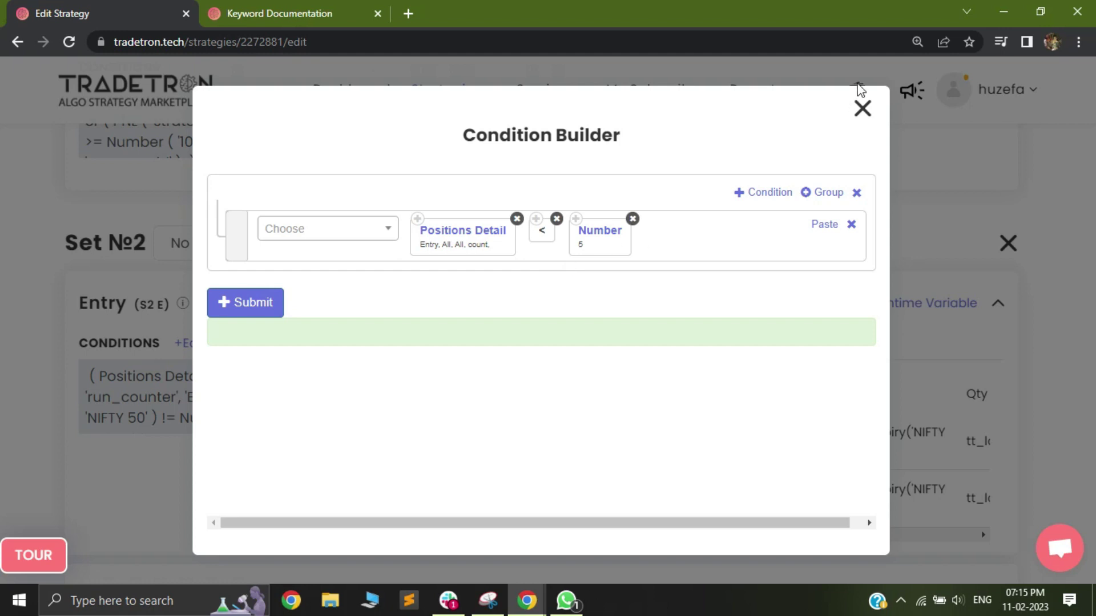
{"action": "left_click", "coordinate": [861, 108]}
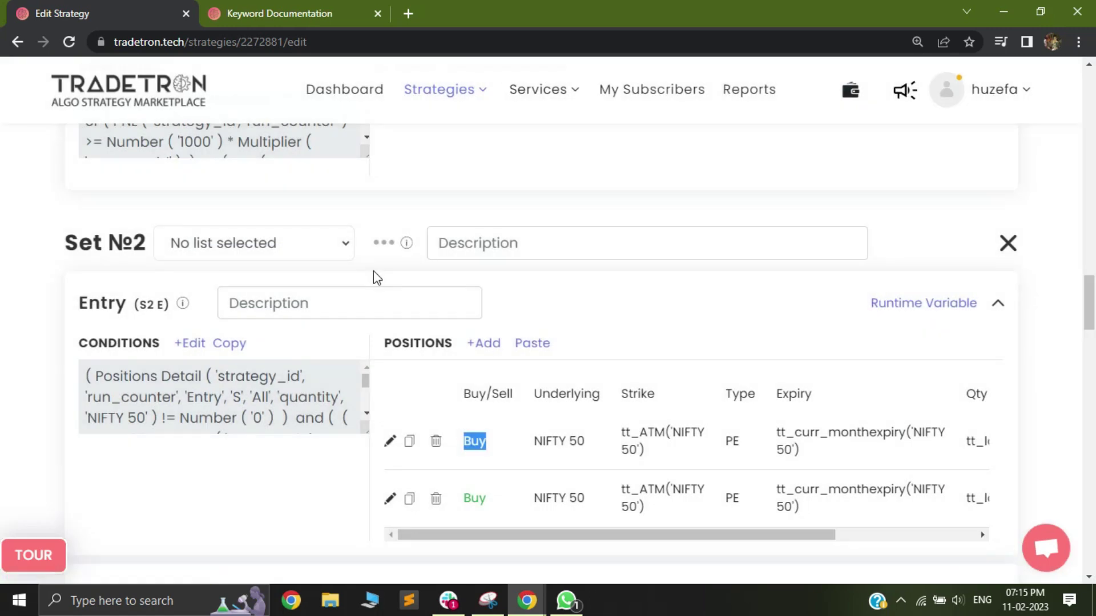